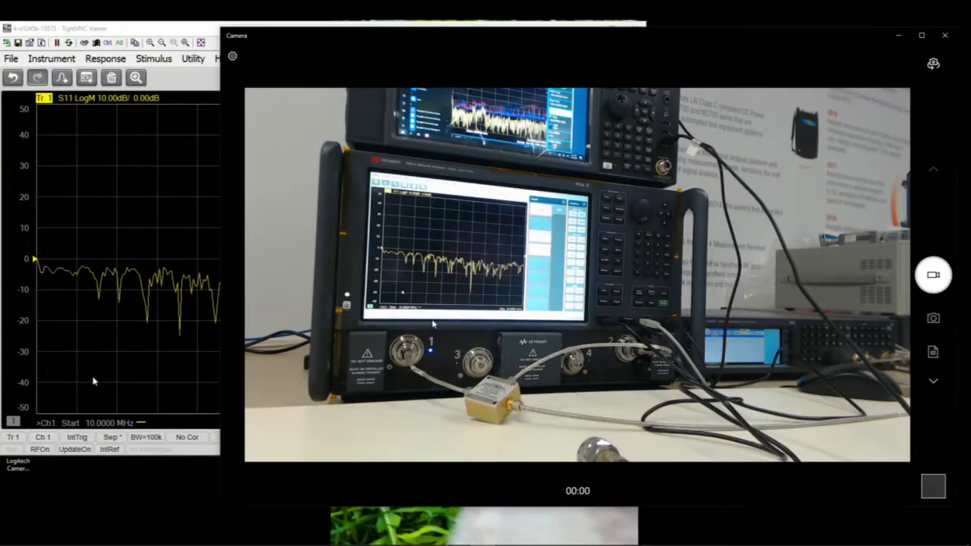
Step: Switch to the TightVNC Viewer window and enlarge it to fit the whole analyzer screen
{"action": "left_click", "coordinate": [147, 252]}
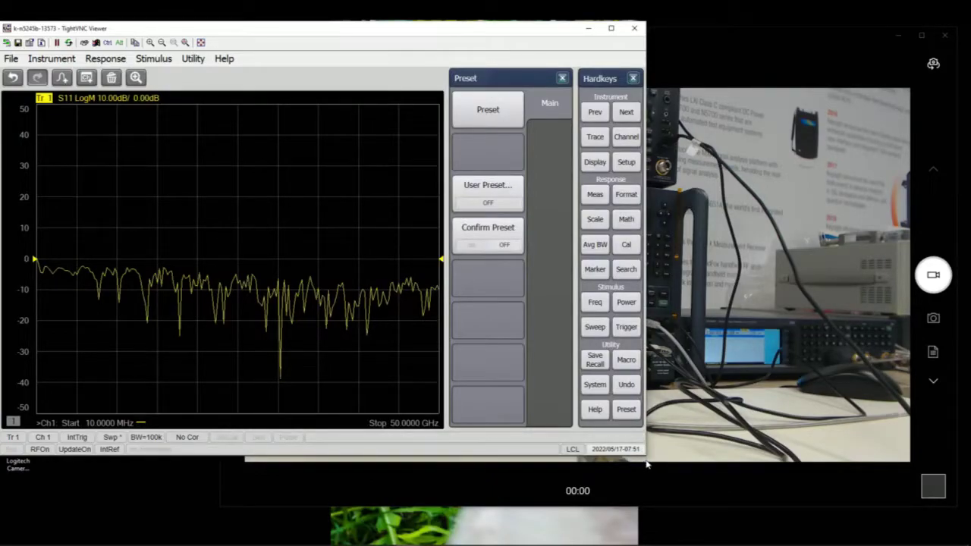
{"action": "left_click_drag", "start_coordinate": [645, 456], "coordinate": [663, 469]}
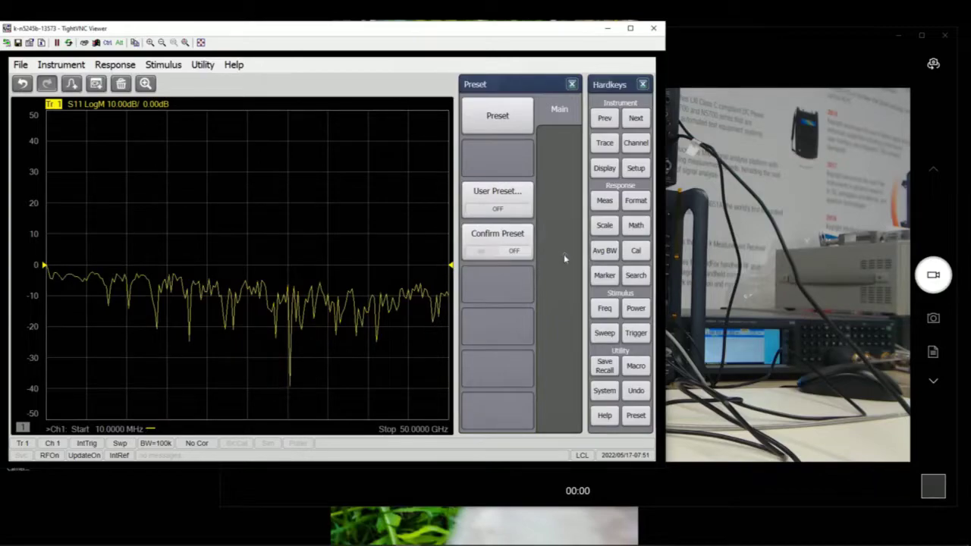
Step: Review the measurement classes available for channel 1, including the converter types, and close the list without changing the class
{"action": "left_click", "coordinate": [635, 168]}
{"action": "left_click", "coordinate": [500, 152]}
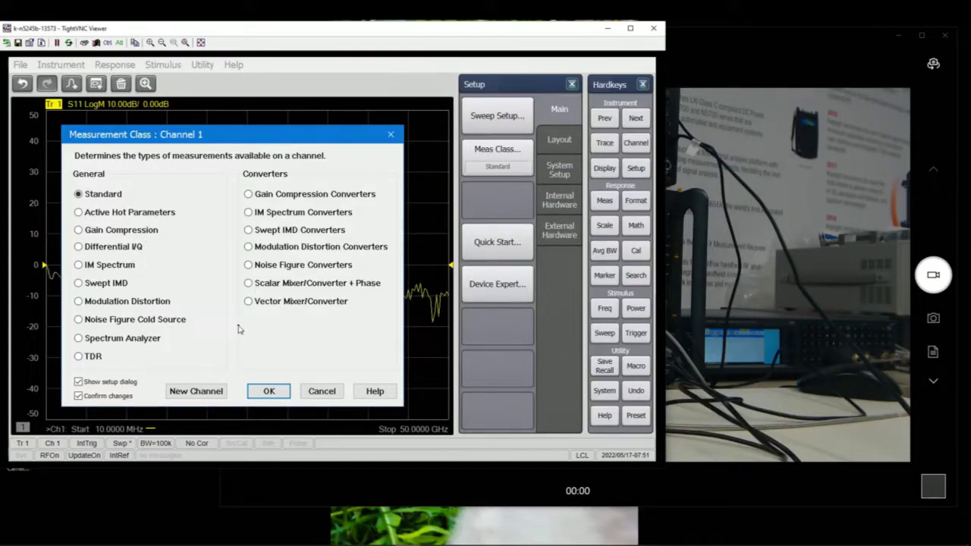
{"action": "left_click", "coordinate": [297, 290]}
{"action": "key", "text": "Escape"}
Step: Search the VNA Help for VMC and examine the hardware setup and parameters in the VMC Measurements topic
{"action": "left_click", "coordinate": [604, 416]}
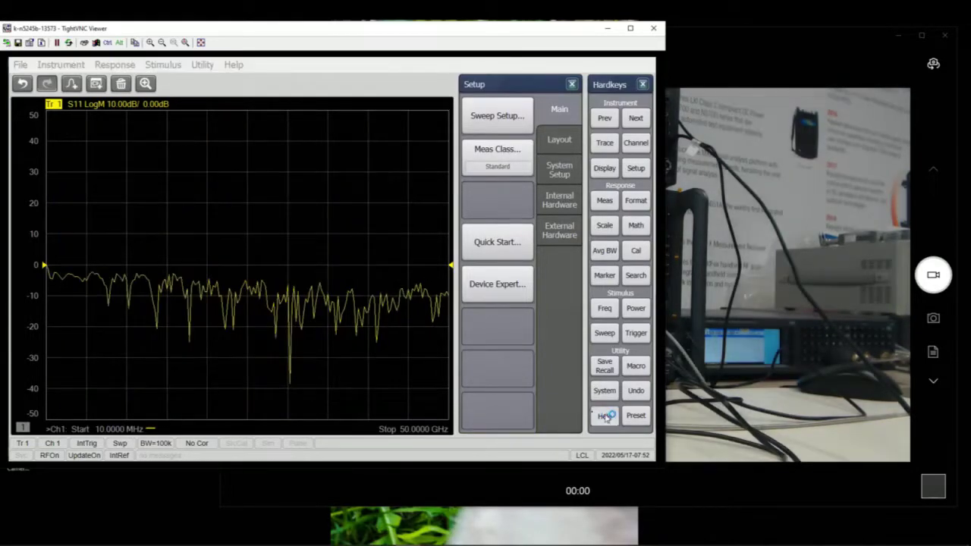
{"action": "type", "text": "marker delay"}
{"action": "key", "text": "Return"}
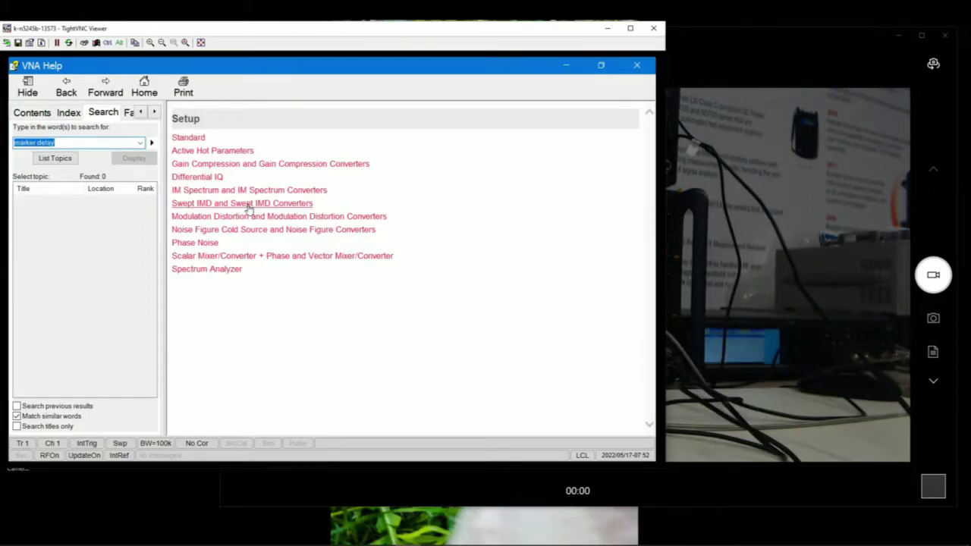
{"action": "type", "text": "VMC"}
{"action": "key", "text": "Return"}
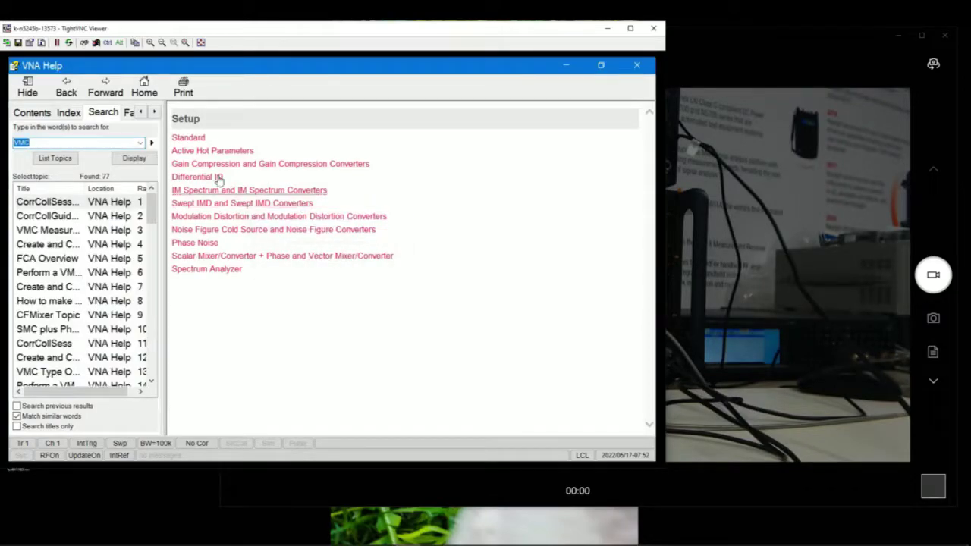
{"action": "double_click", "coordinate": [64, 231]}
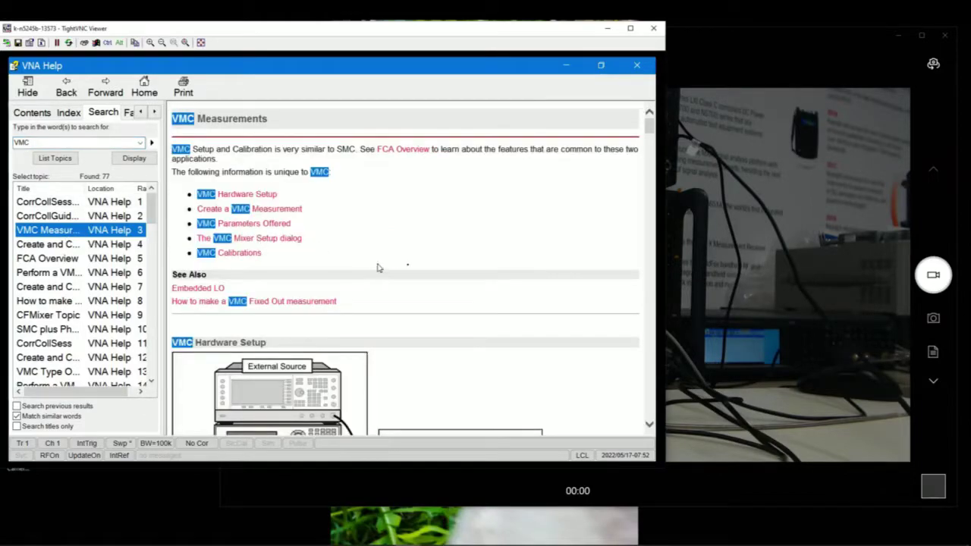
{"action": "scroll", "coordinate": [427, 254], "scroll_direction": "down", "scroll_amount": 15}
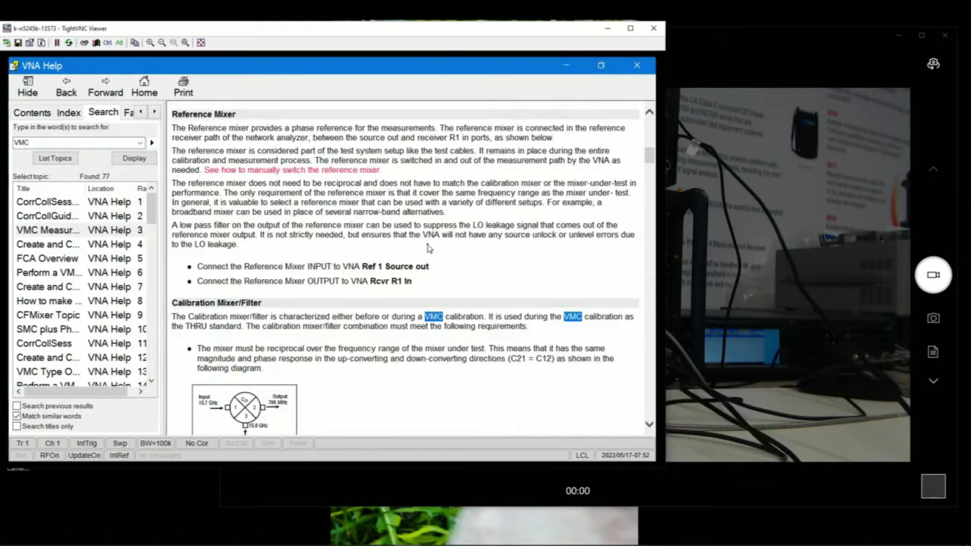
{"action": "scroll", "coordinate": [420, 255], "scroll_direction": "down", "scroll_amount": 4}
Step: Search the help for SMC, examine the SMC Measurements topic through to its phase correction methods, and close the help
{"action": "double_click", "coordinate": [34, 142]}
{"action": "type", "text": "SMC"}
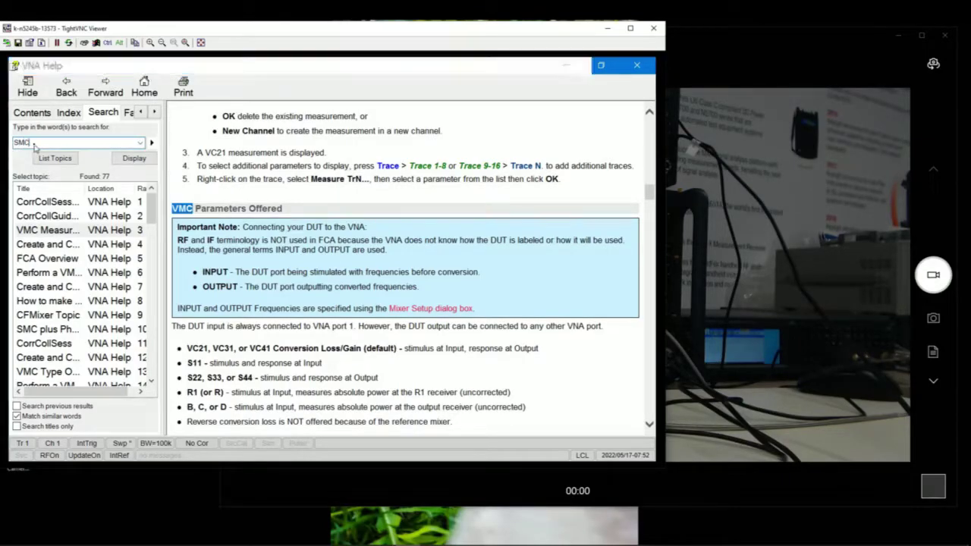
{"action": "key", "text": "Return"}
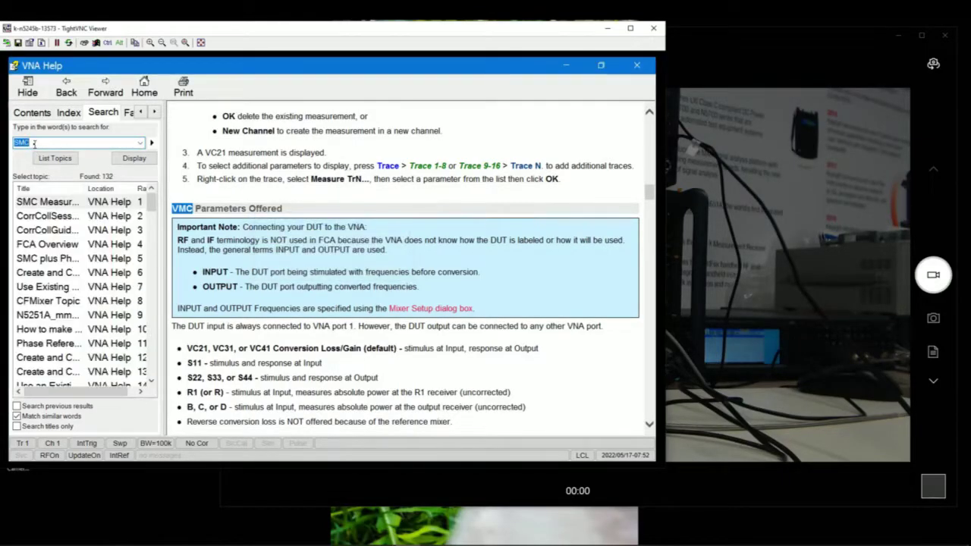
{"action": "double_click", "coordinate": [58, 202]}
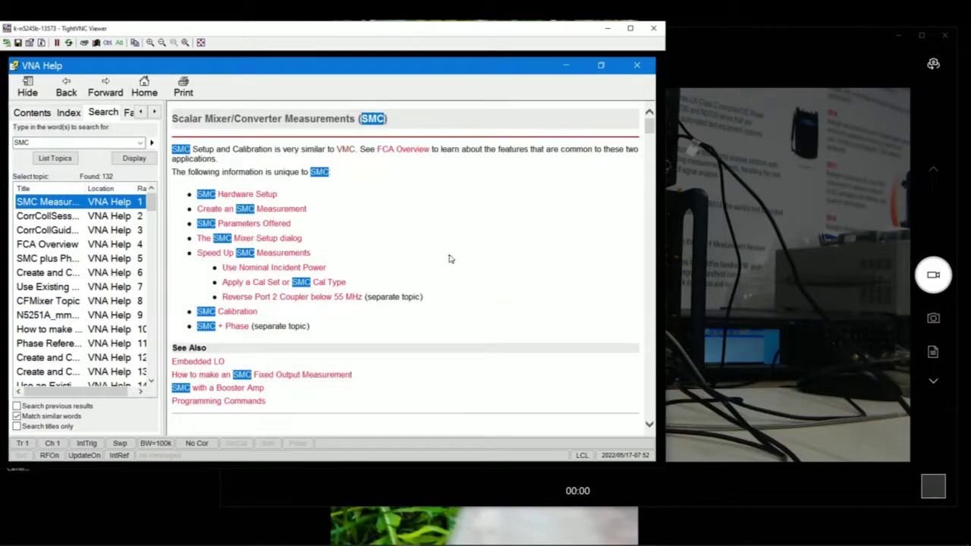
{"action": "scroll", "coordinate": [456, 258], "scroll_direction": "down", "scroll_amount": 10}
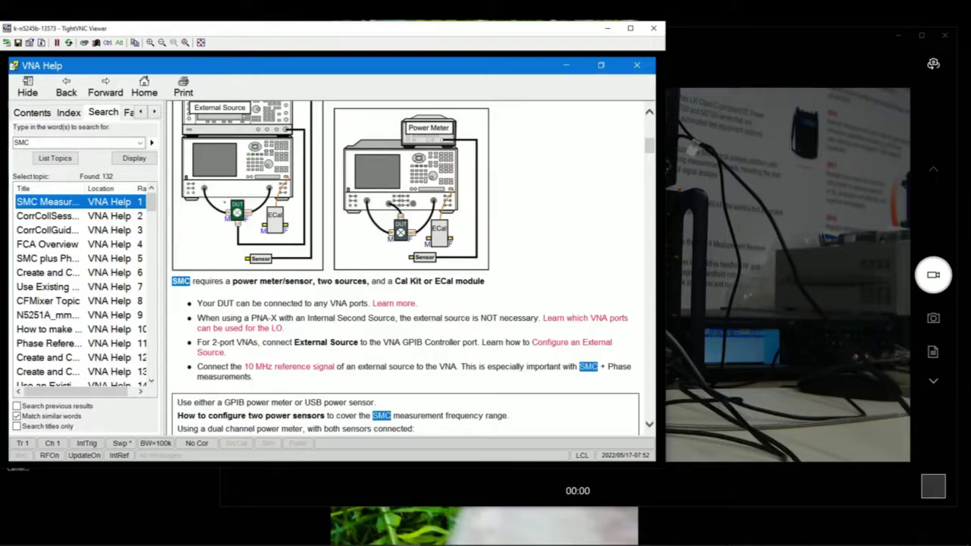
{"action": "scroll", "coordinate": [423, 304], "scroll_direction": "down", "scroll_amount": 15}
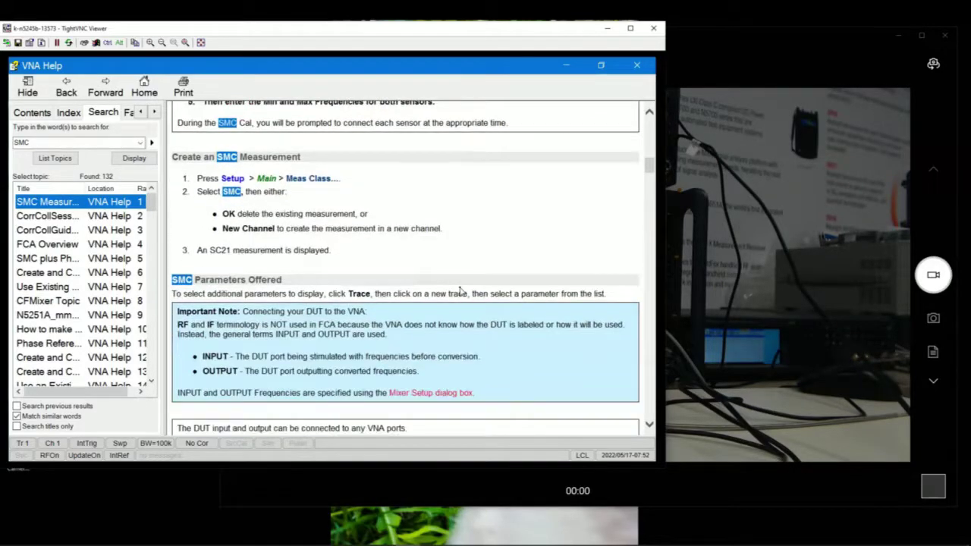
{"action": "scroll", "coordinate": [459, 286], "scroll_direction": "down", "scroll_amount": 5}
{"action": "scroll", "coordinate": [459, 286], "scroll_direction": "down", "scroll_amount": 15}
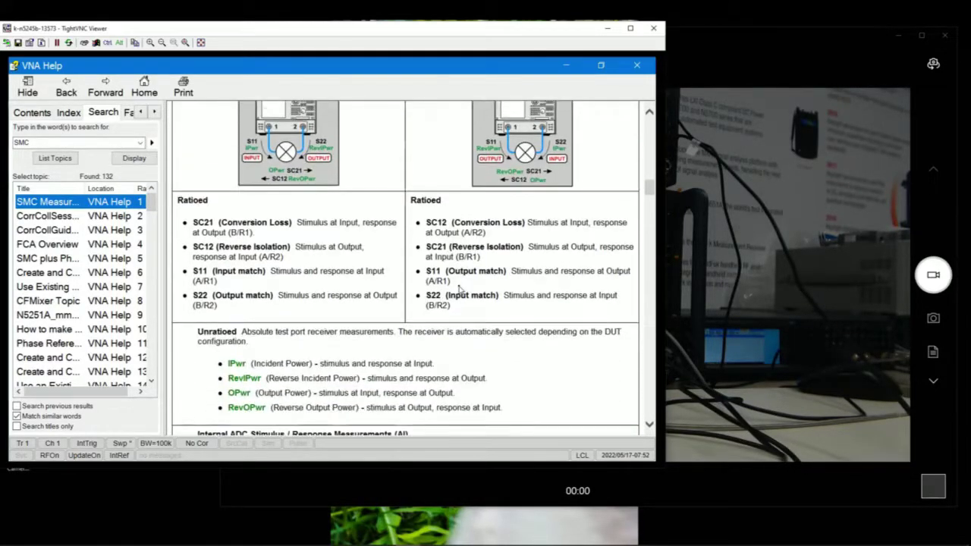
{"action": "scroll", "coordinate": [457, 290], "scroll_direction": "down", "scroll_amount": 13}
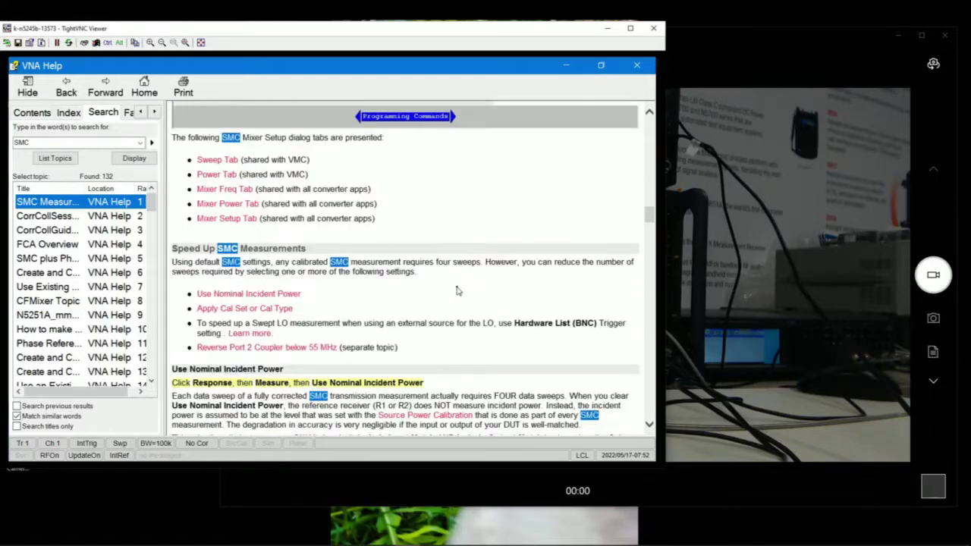
{"action": "scroll", "coordinate": [457, 289], "scroll_direction": "down", "scroll_amount": 5}
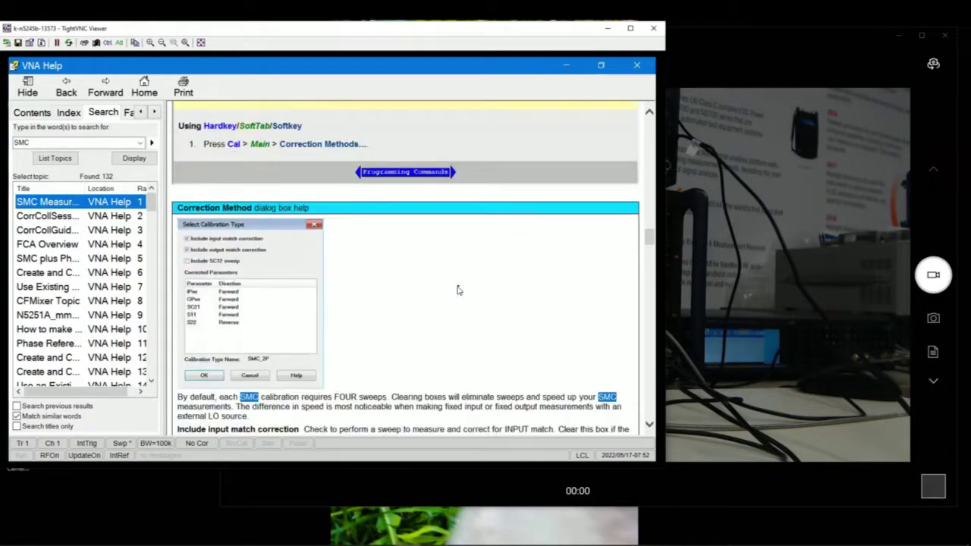
{"action": "scroll", "coordinate": [458, 288], "scroll_direction": "down", "scroll_amount": 15}
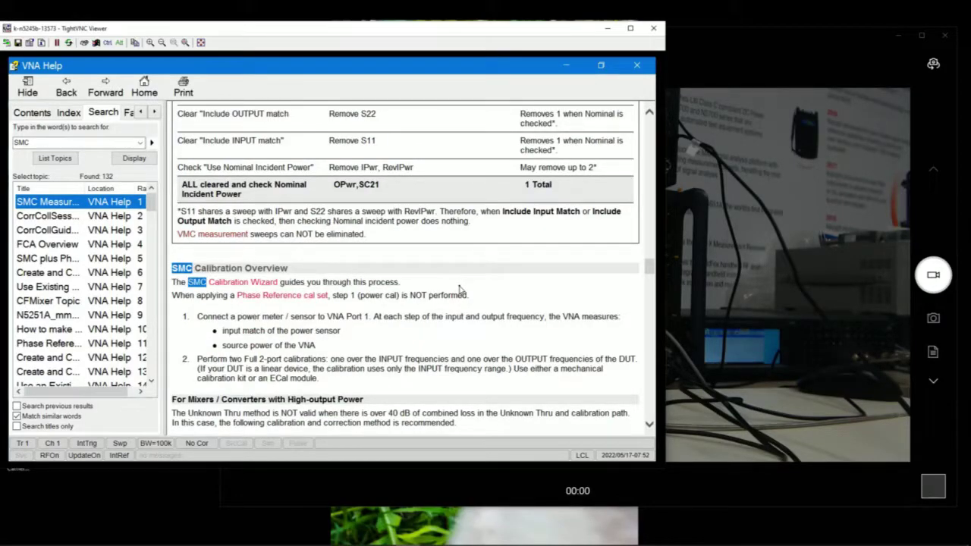
{"action": "scroll", "coordinate": [459, 289], "scroll_direction": "down", "scroll_amount": 20}
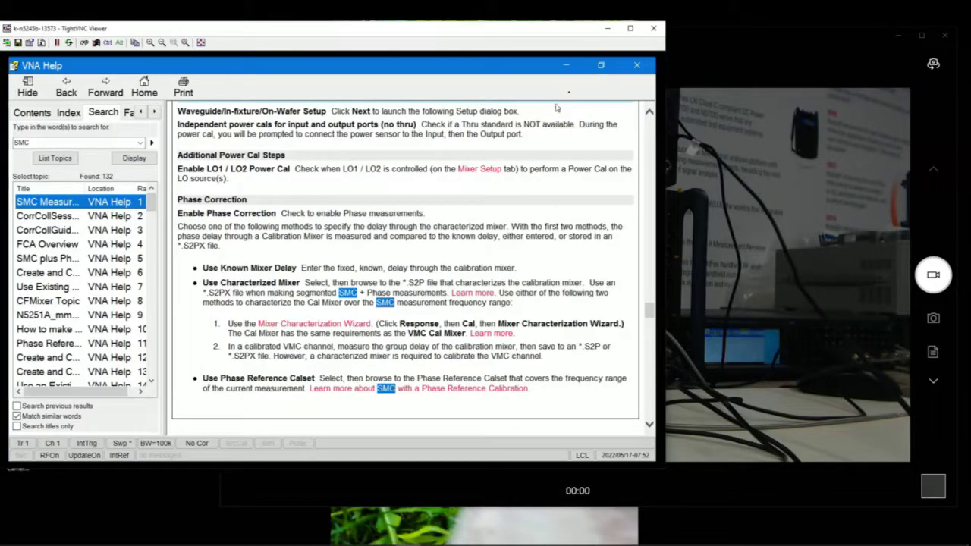
{"action": "left_click", "coordinate": [636, 65]}
Step: Change channel 1's measurement class to Scalar Mixer/Converter + Phase, replacing the existing standard measurement
{"action": "left_click", "coordinate": [502, 168]}
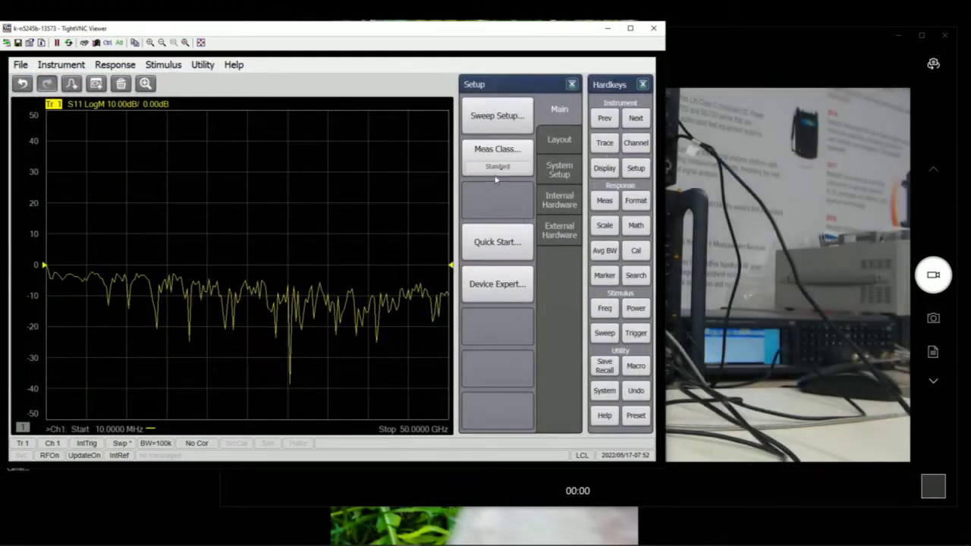
{"action": "left_click", "coordinate": [275, 287]}
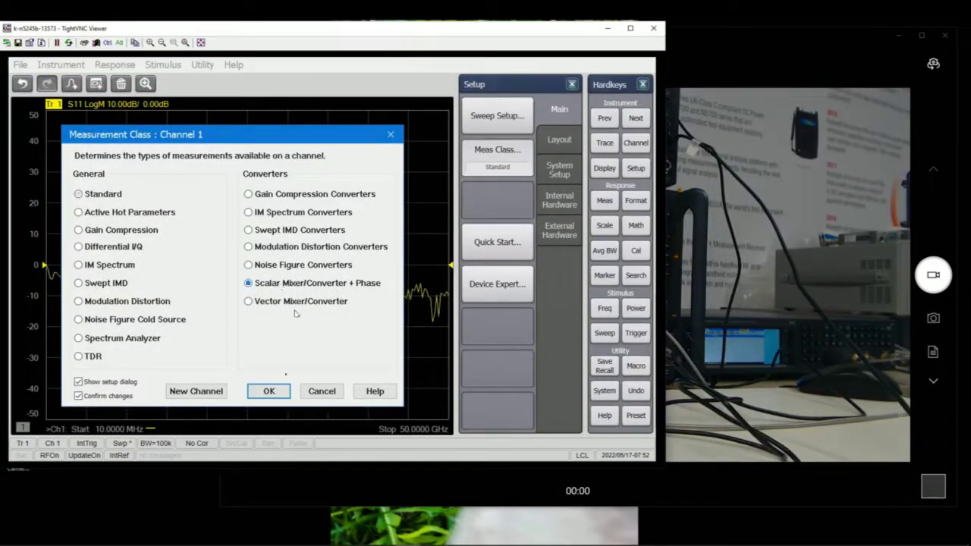
{"action": "left_click", "coordinate": [270, 393]}
{"action": "left_click", "coordinate": [221, 293]}
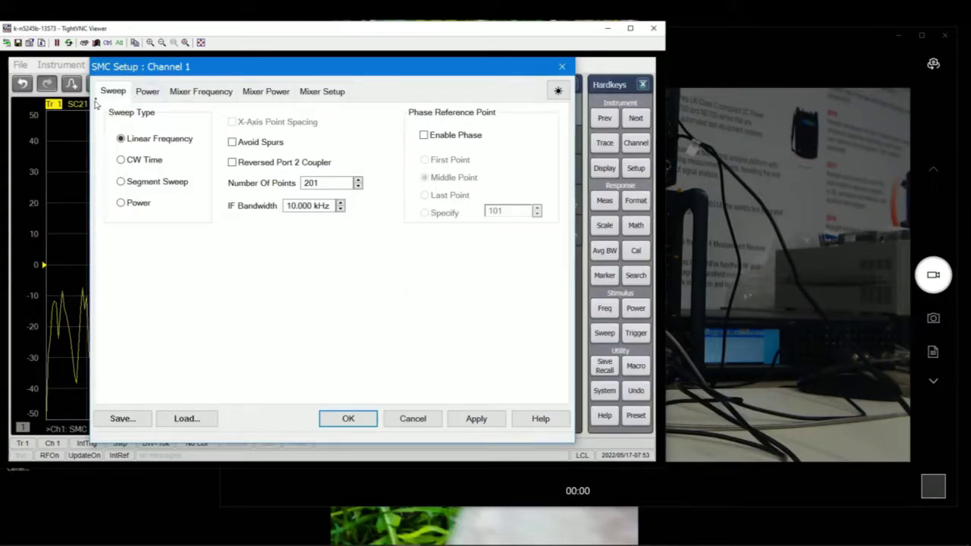
Step: Review the sweep, power, mixer frequency, mixer power and mixer setup settings of the SMC channel
{"action": "left_click", "coordinate": [148, 91]}
{"action": "left_click", "coordinate": [204, 92]}
{"action": "left_click", "coordinate": [257, 92]}
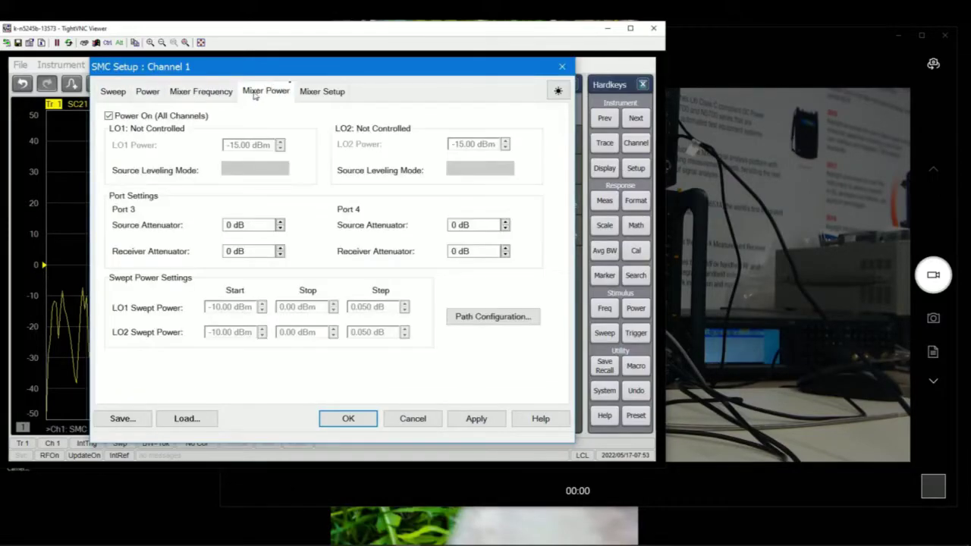
{"action": "left_click", "coordinate": [320, 91]}
{"action": "left_click", "coordinate": [112, 95]}
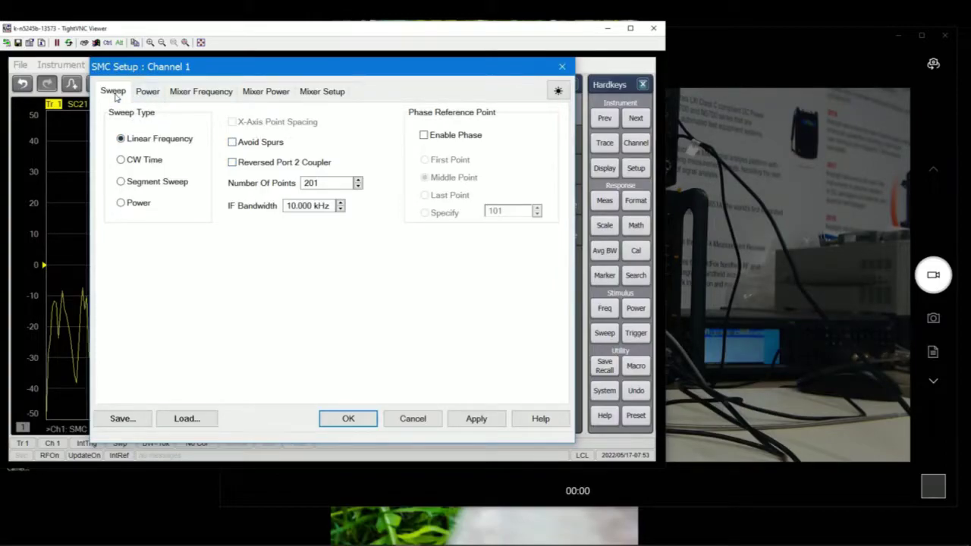
{"action": "left_click", "coordinate": [322, 93]}
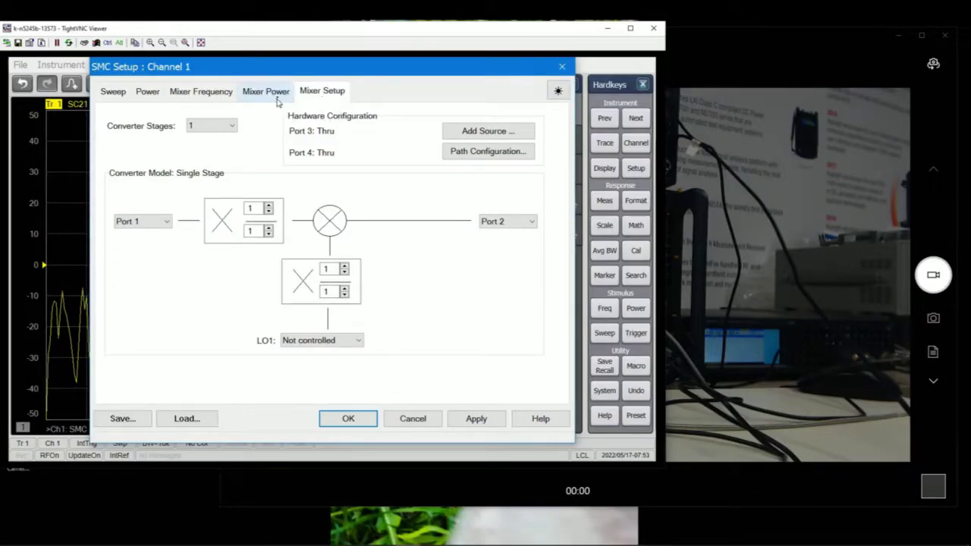
{"action": "left_click", "coordinate": [274, 99]}
{"action": "left_click", "coordinate": [218, 97]}
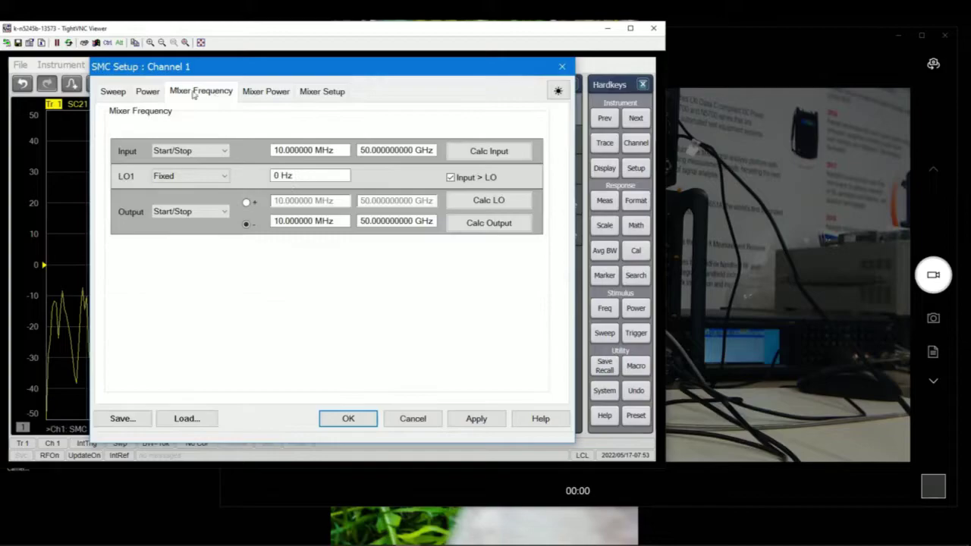
{"action": "left_click", "coordinate": [147, 94]}
Step: Enable phase measurement in the SMC sweep settings
{"action": "left_click", "coordinate": [117, 95]}
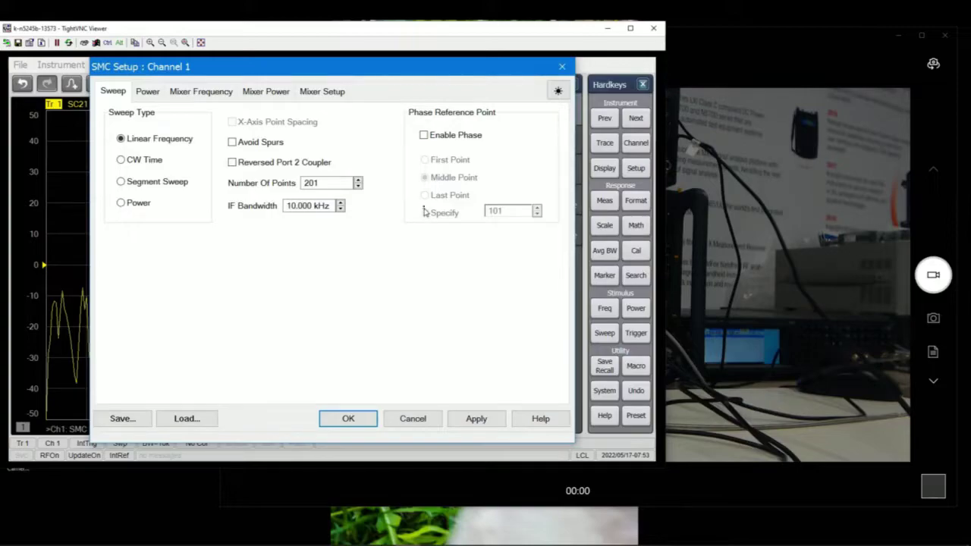
{"action": "left_click", "coordinate": [424, 135]}
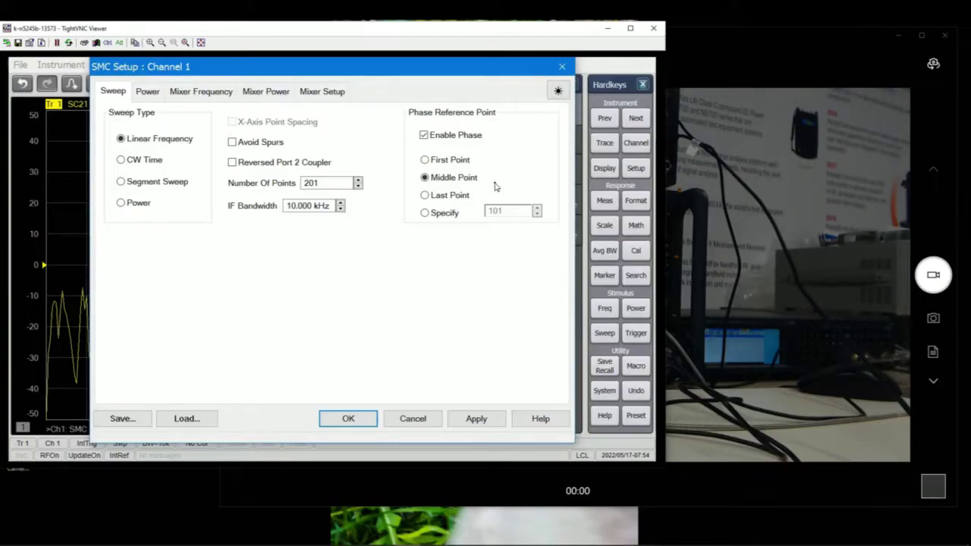
Step: Compare the mixer setup's port assignments with the camera view of the hardware and check which sources LO1 can use
{"action": "left_click", "coordinate": [337, 99]}
{"action": "key", "text": "alt+Tab"}
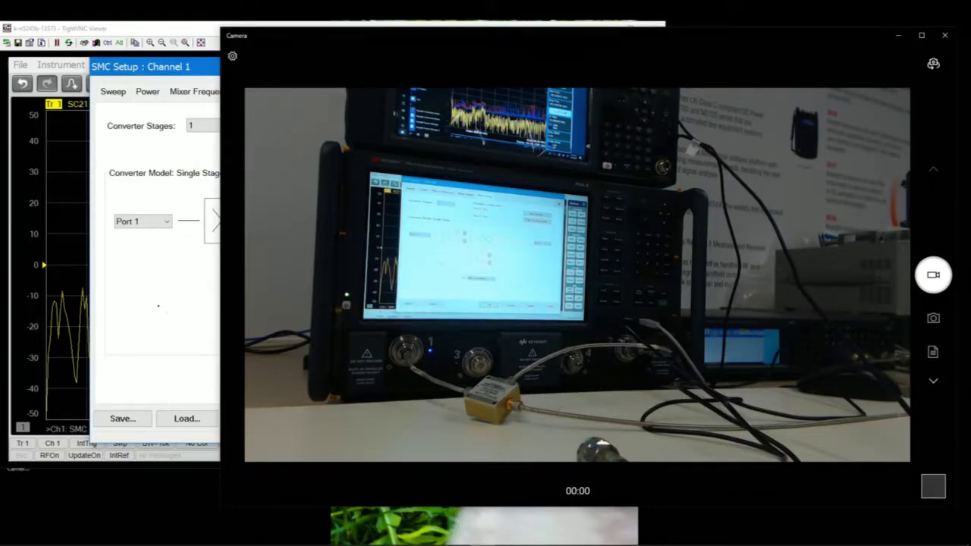
{"action": "left_click", "coordinate": [182, 298]}
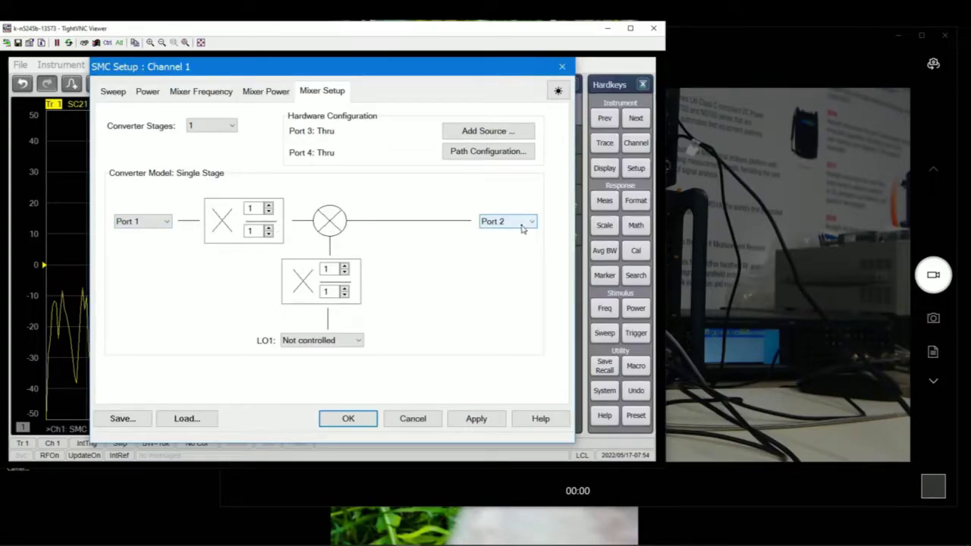
{"action": "left_click", "coordinate": [354, 340]}
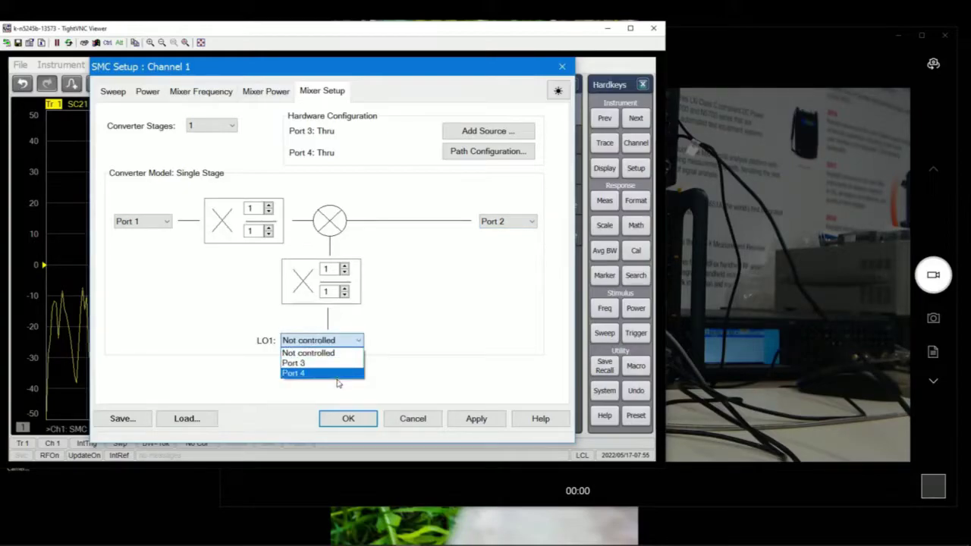
{"action": "left_click", "coordinate": [425, 352]}
Step: Configure the EXG external source as device type Source with the AGEXG driver, active in the UI
{"action": "left_click", "coordinate": [465, 134]}
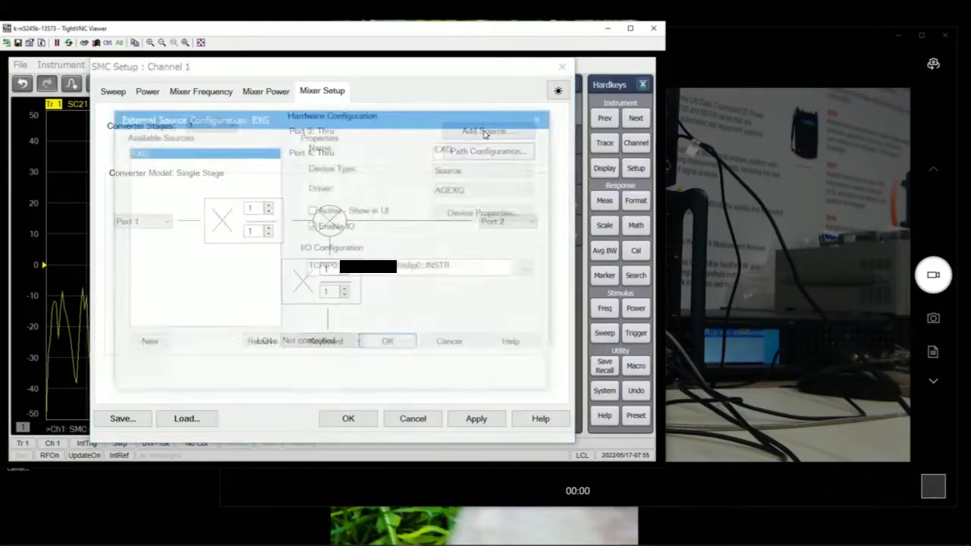
{"action": "left_click", "coordinate": [493, 268]}
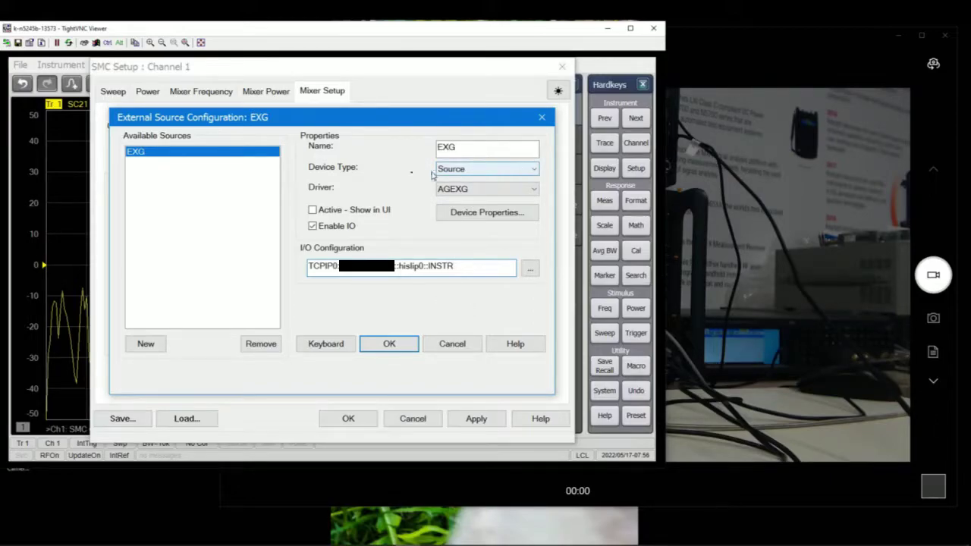
{"action": "left_click", "coordinate": [501, 168]}
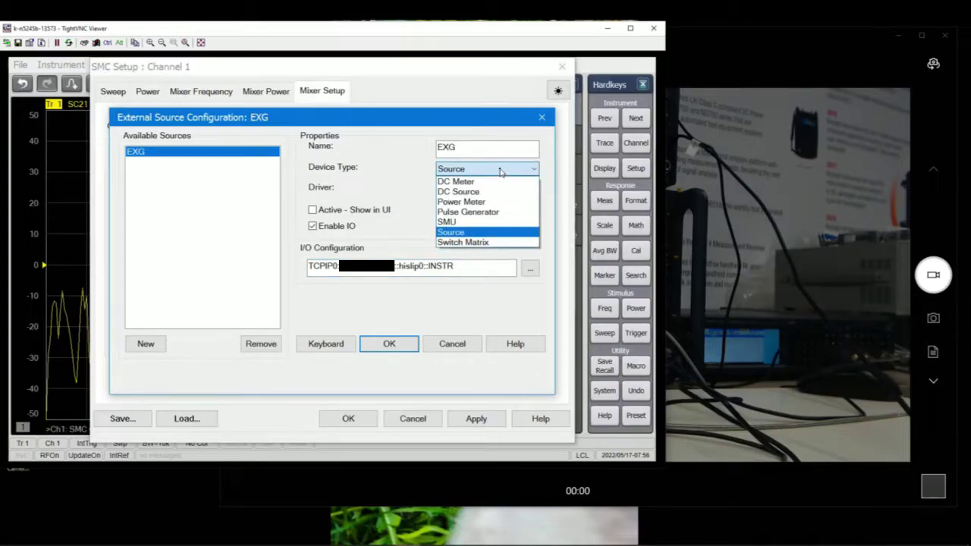
{"action": "left_click", "coordinate": [475, 232]}
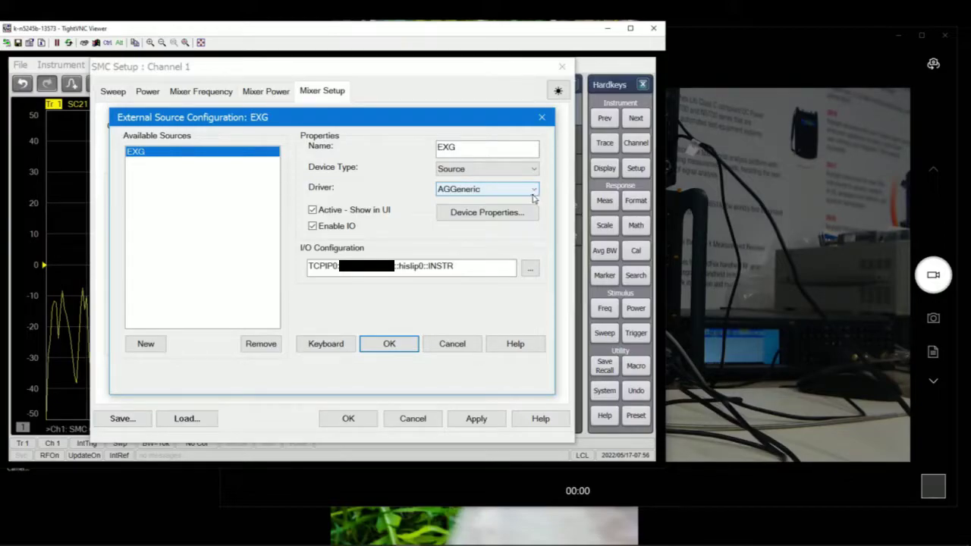
{"action": "left_click", "coordinate": [534, 191]}
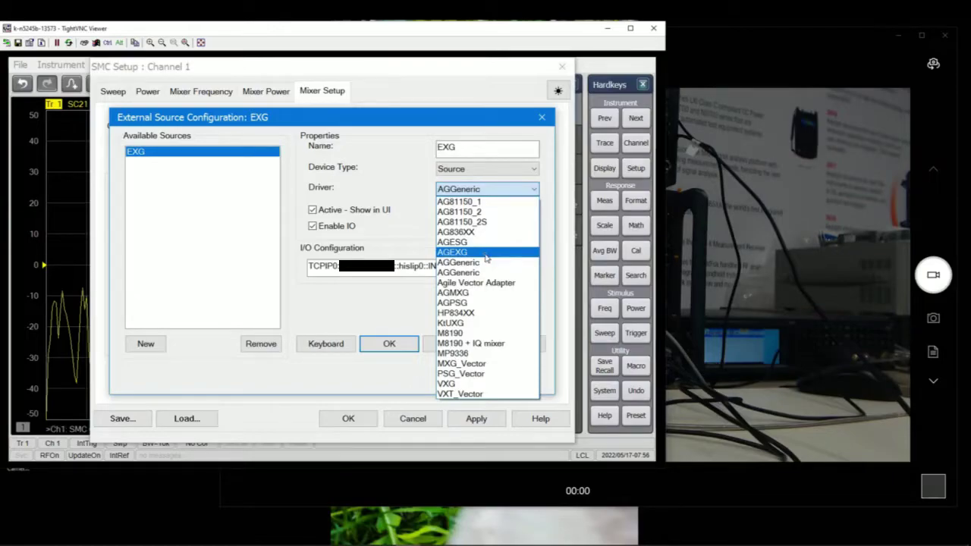
{"action": "left_click", "coordinate": [486, 253]}
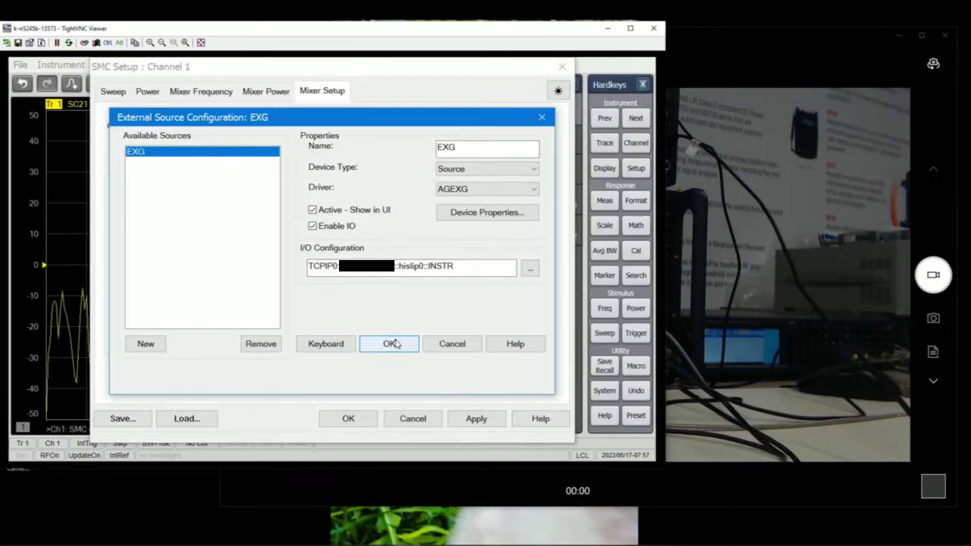
{"action": "left_click", "coordinate": [394, 345]}
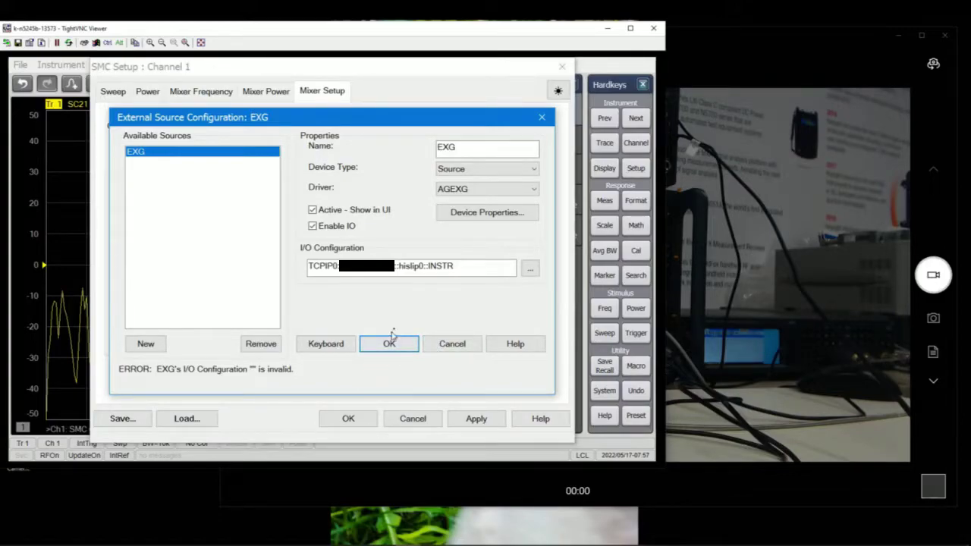
Step: Find the EXG's hislip0 VISA resource over LAN, assign it to the external source, and select EXG as LO1
{"action": "left_click", "coordinate": [528, 266]}
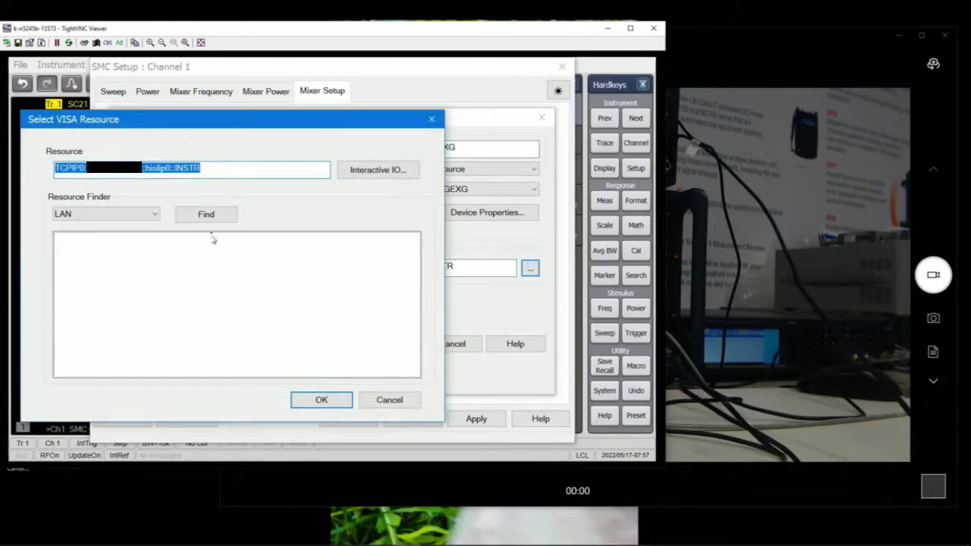
{"action": "left_click", "coordinate": [224, 215]}
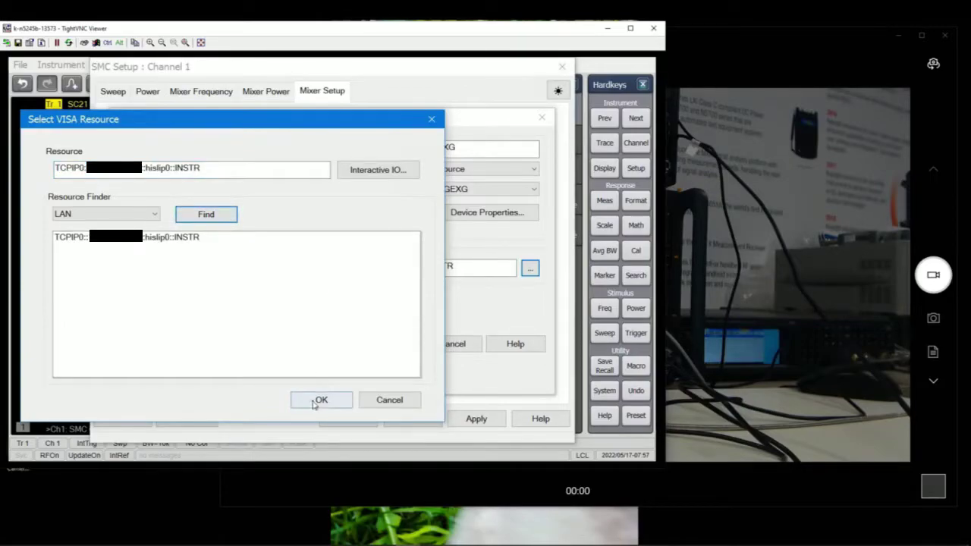
{"action": "left_click", "coordinate": [198, 237]}
{"action": "left_click", "coordinate": [312, 400]}
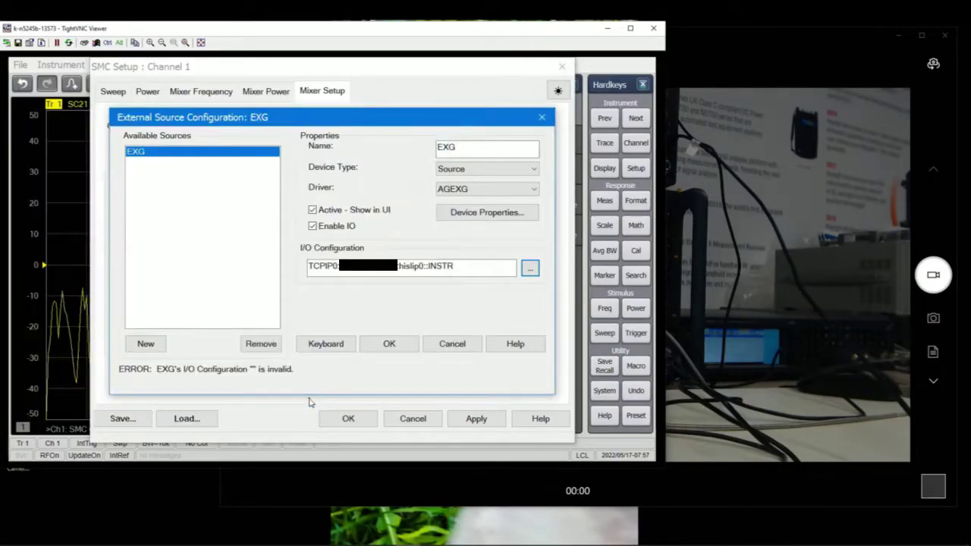
{"action": "left_click", "coordinate": [389, 347]}
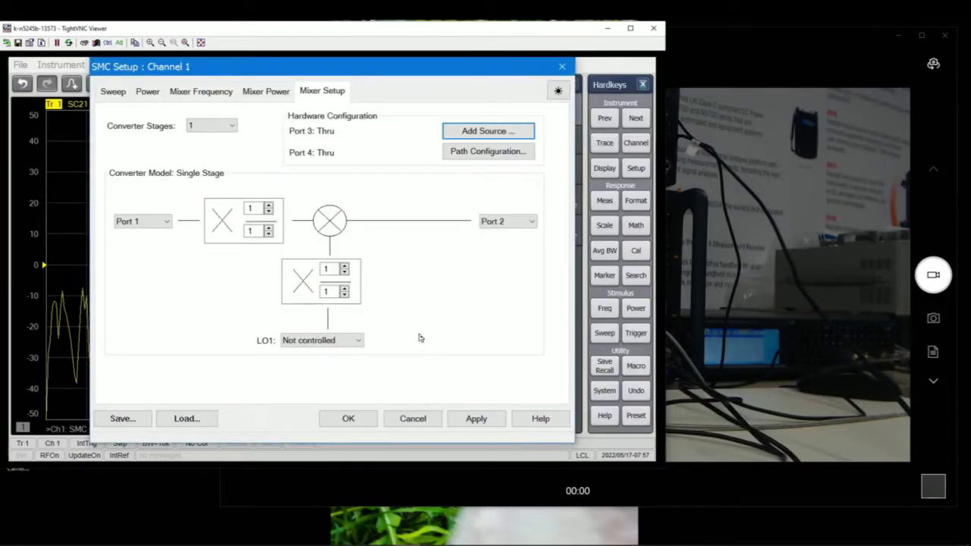
{"action": "left_click", "coordinate": [351, 341]}
{"action": "left_click", "coordinate": [308, 384]}
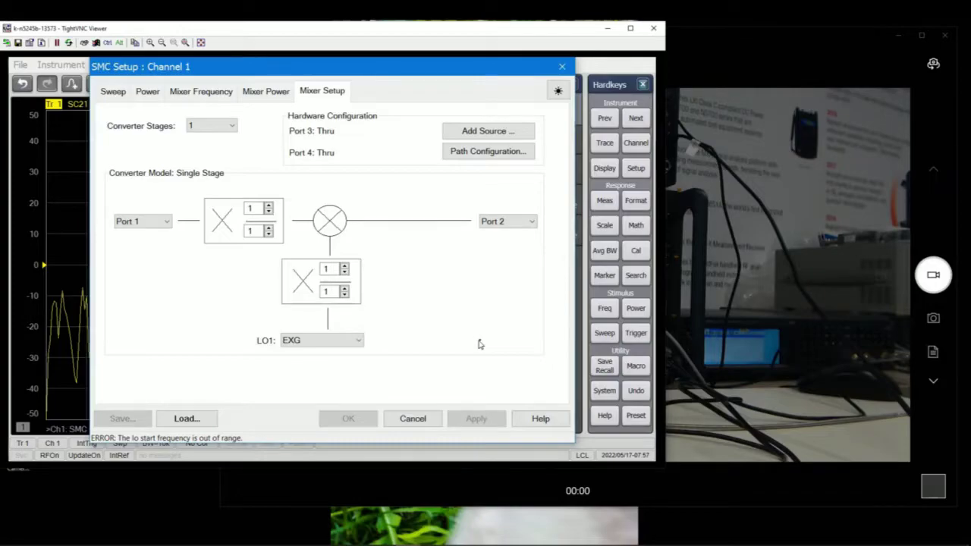
Step: Examine the camera view of the mixer's cabling and the analyzer's ports to see how the LO is connected
{"action": "left_click", "coordinate": [816, 326]}
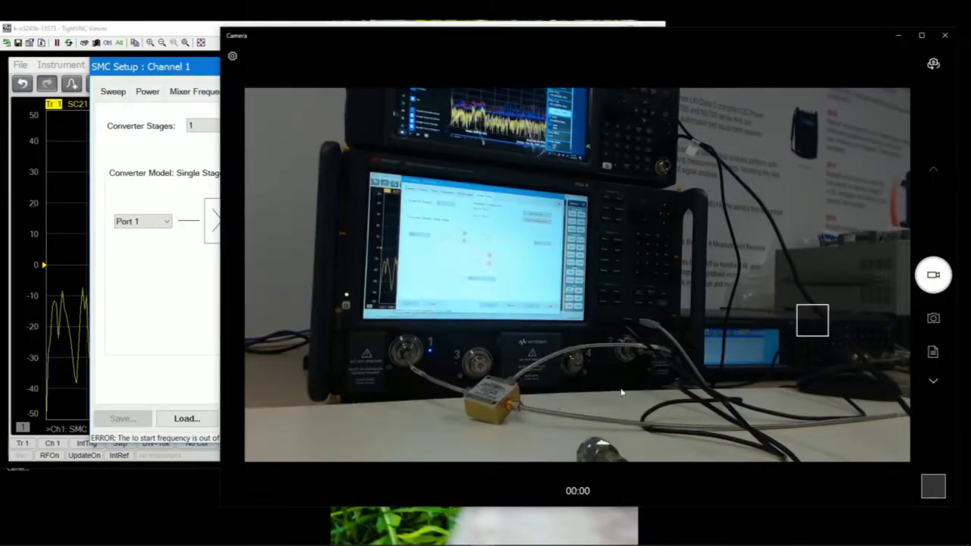
{"action": "left_click", "coordinate": [580, 372]}
{"action": "left_click", "coordinate": [519, 411]}
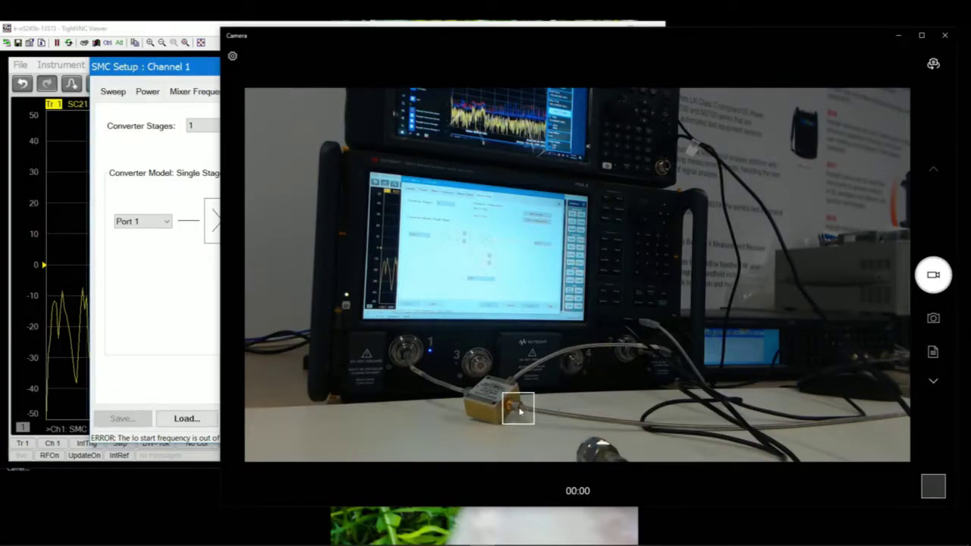
{"action": "left_click", "coordinate": [580, 371]}
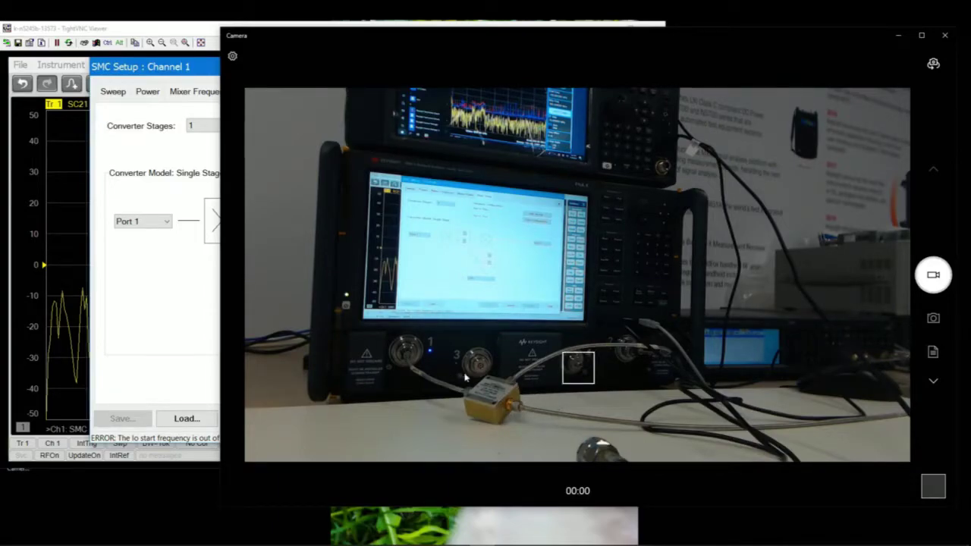
{"action": "key", "text": "alt+Tab"}
Step: Try Port 4 as the LO1 source and return LO1 to EXG
{"action": "left_click", "coordinate": [348, 341]}
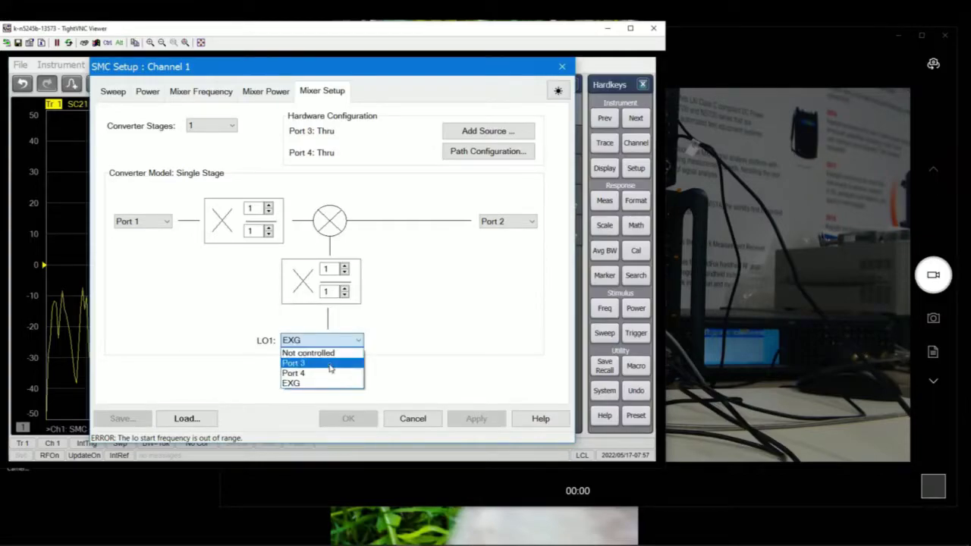
{"action": "left_click", "coordinate": [327, 373]}
{"action": "left_click", "coordinate": [362, 341]}
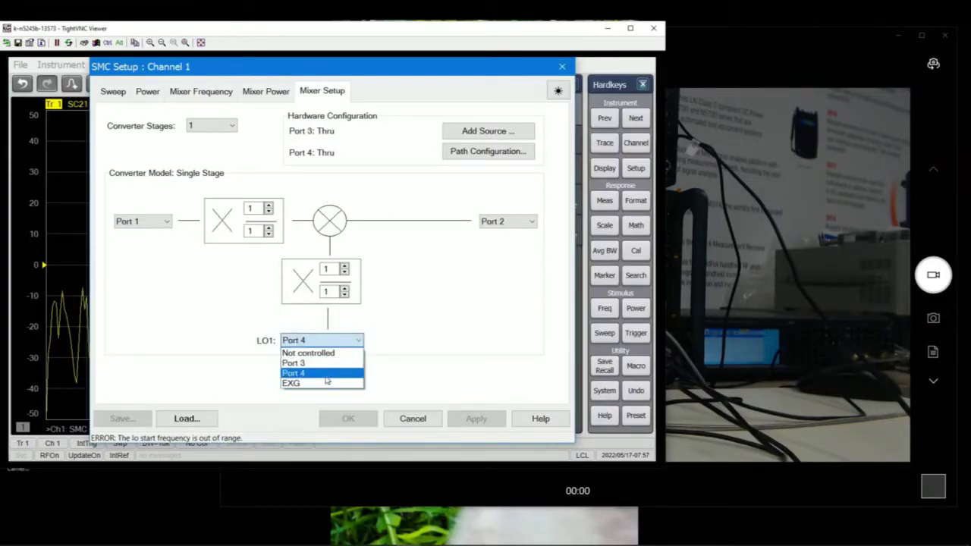
{"action": "left_click", "coordinate": [327, 383]}
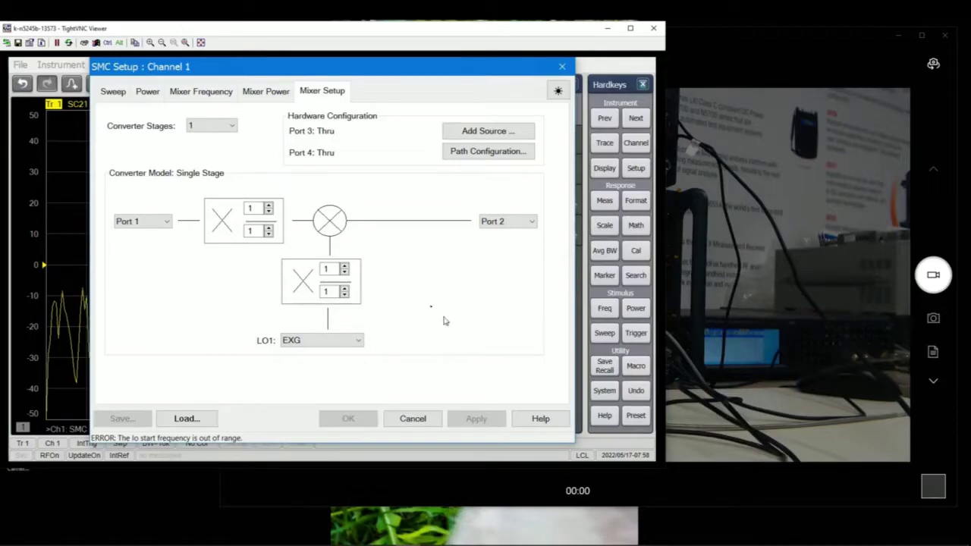
Step: Set the LO1 power of the EXG source to 7 dBm in the mixer power settings
{"action": "left_click", "coordinate": [262, 91]}
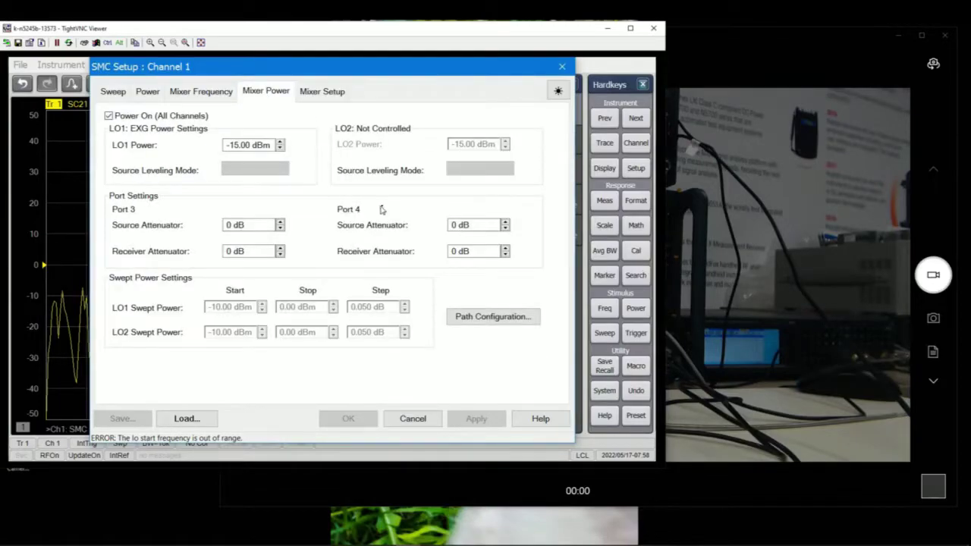
{"action": "double_click", "coordinate": [270, 145]}
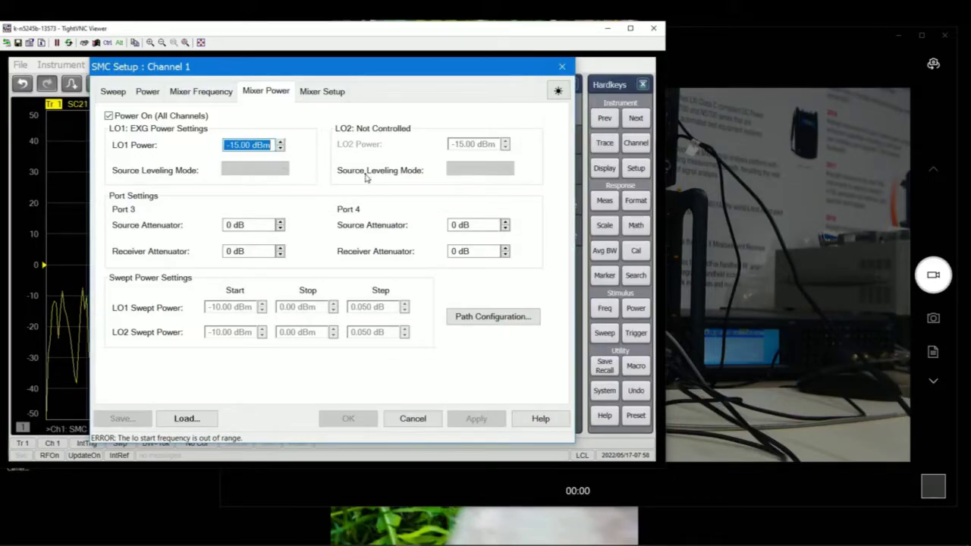
{"action": "type", "text": "7"}
{"action": "key", "text": "Return"}
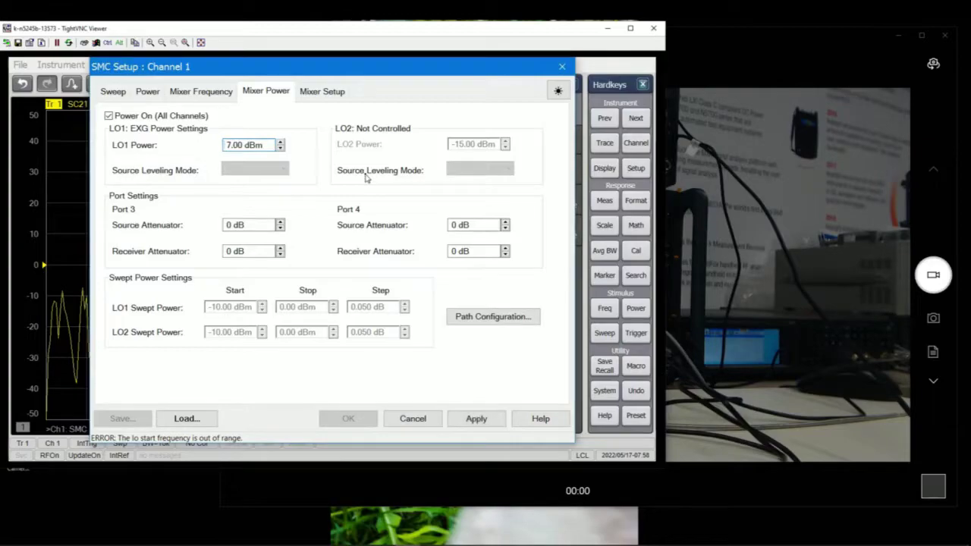
Step: Set the mixer input frequency range to start at 3 GHz and stop at 3.5 GHz
{"action": "left_click", "coordinate": [216, 93]}
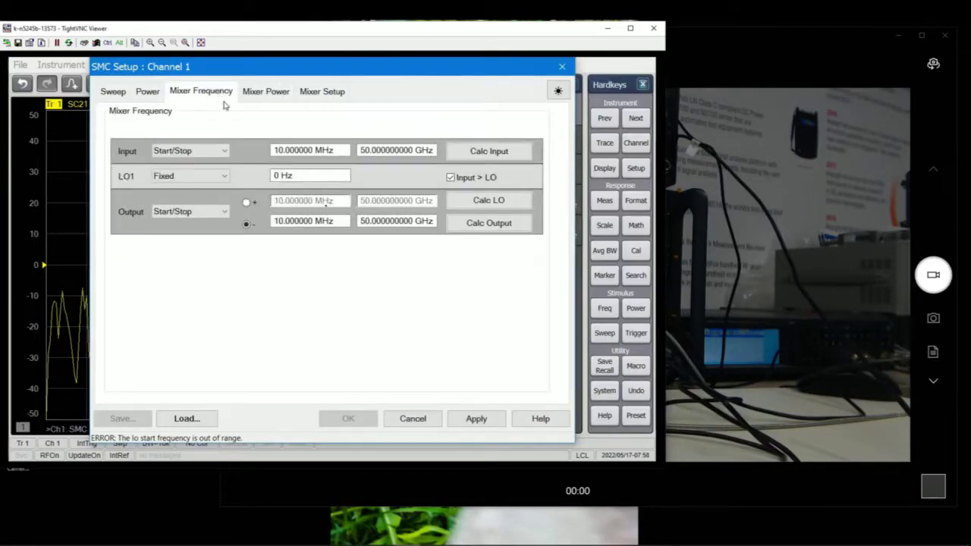
{"action": "key", "text": "shift+Tab"}
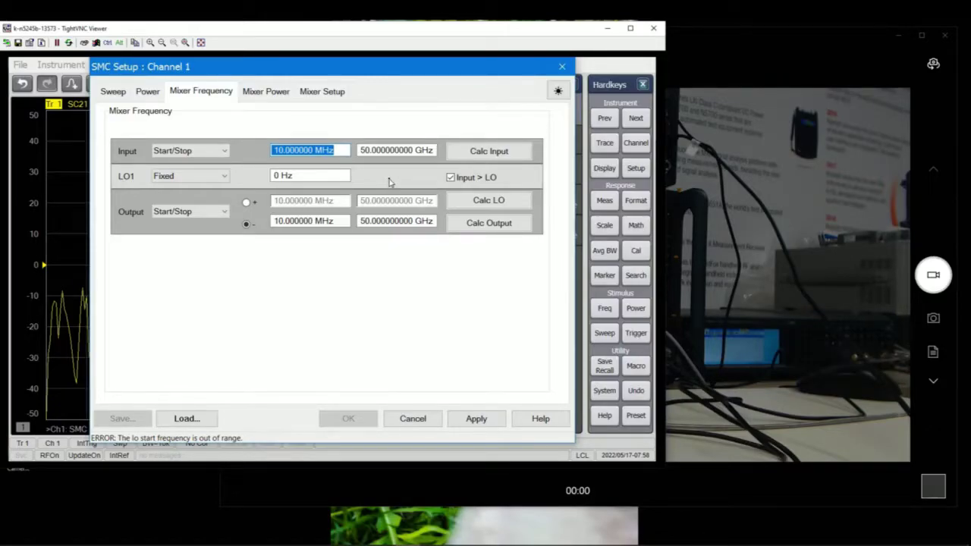
{"action": "type", "text": "3"}
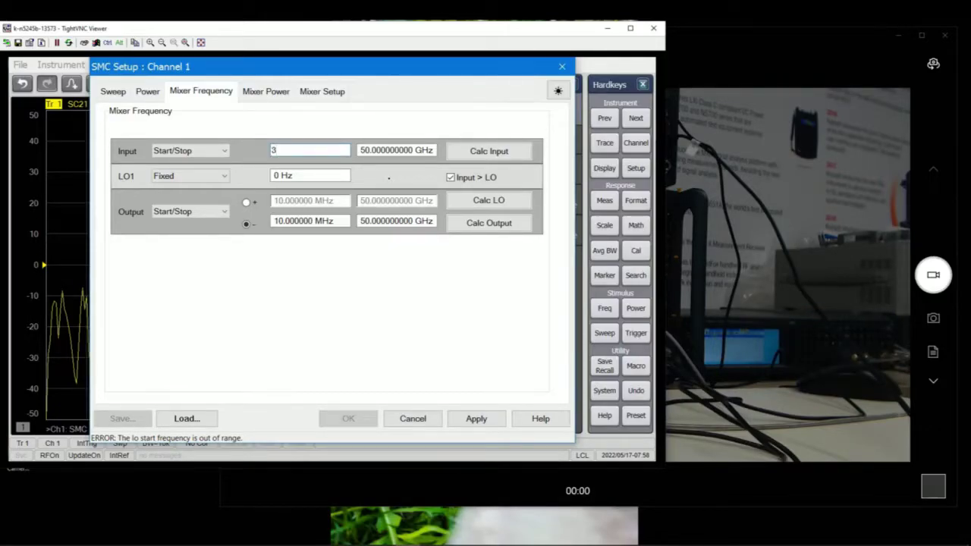
{"action": "key", "text": "Tab"}
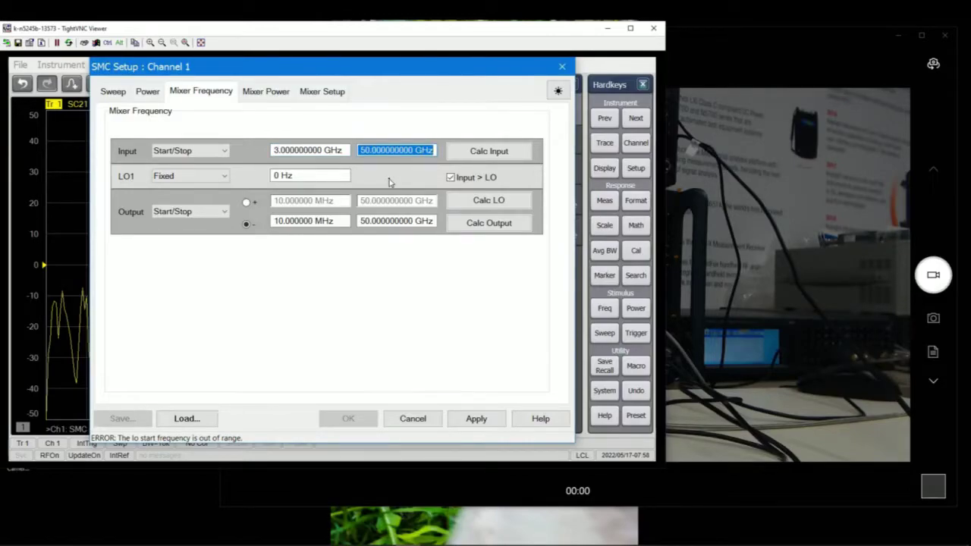
{"action": "type", "text": "3.5"}
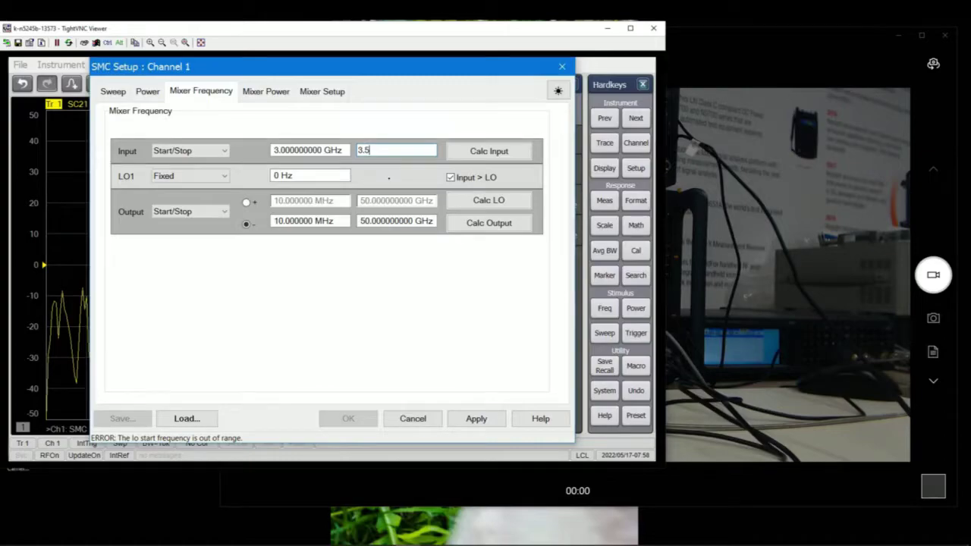
{"action": "key", "text": "Return"}
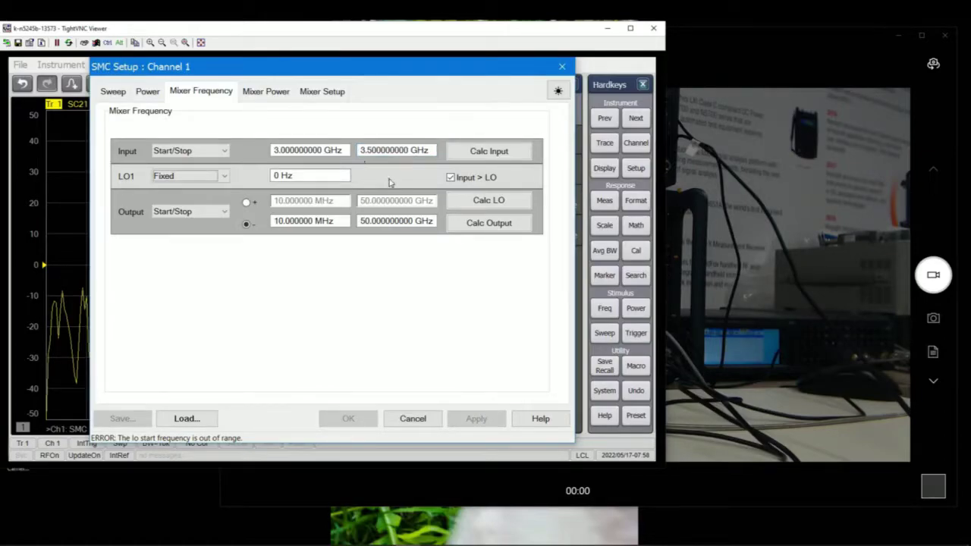
Step: Set the fixed LO1 frequency to 2.5 GHz and calculate the difference-sideband output range
{"action": "left_click", "coordinate": [222, 179]}
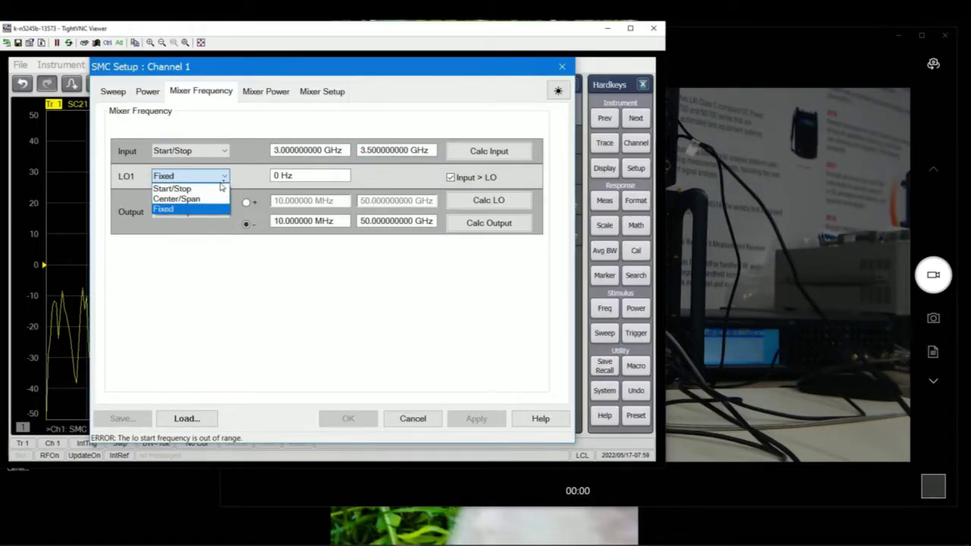
{"action": "left_click", "coordinate": [323, 178]}
{"action": "left_click", "coordinate": [324, 178]}
{"action": "type", "text": "2.5"}
{"action": "key", "text": "Return"}
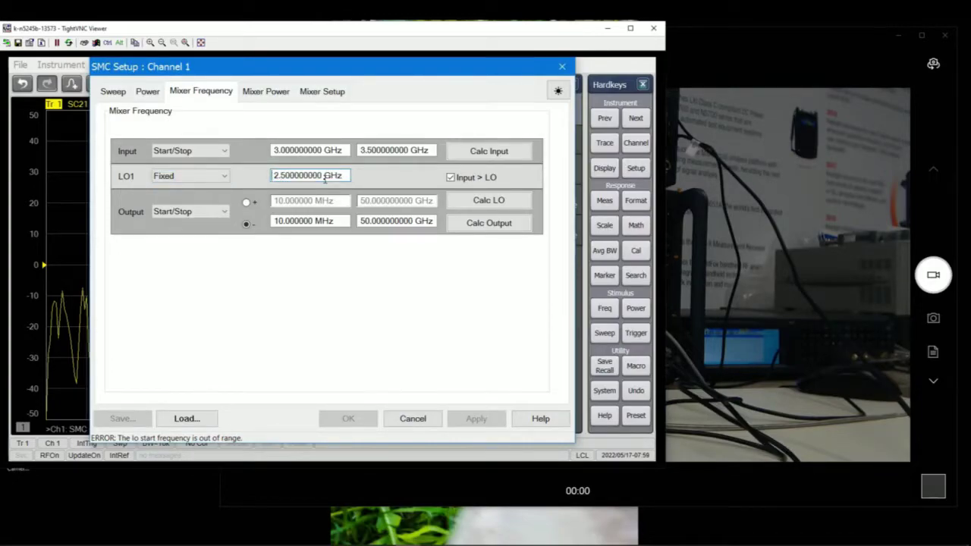
{"action": "left_click", "coordinate": [471, 224]}
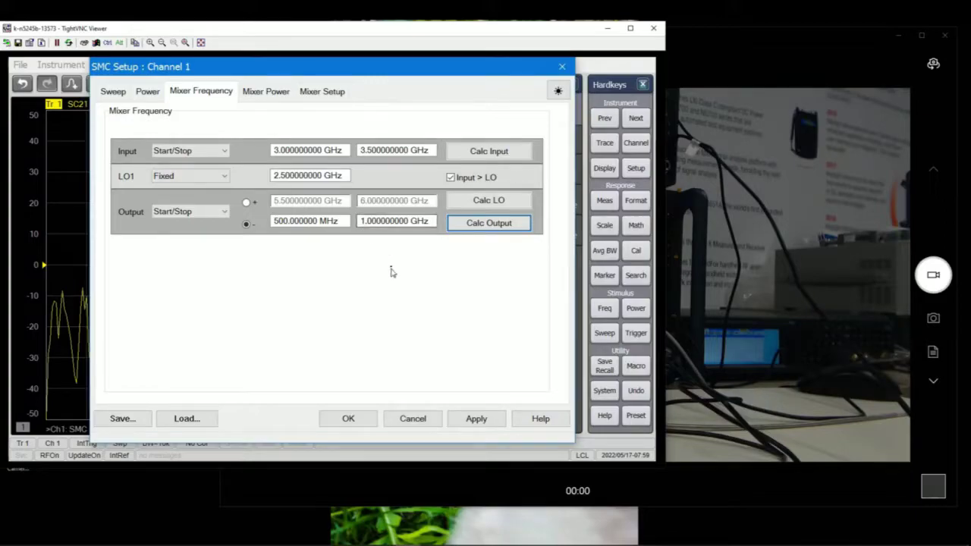
Step: Make the mixer output a fixed 60 MHz and calculate the swept LO1 range from it
{"action": "left_click", "coordinate": [226, 177]}
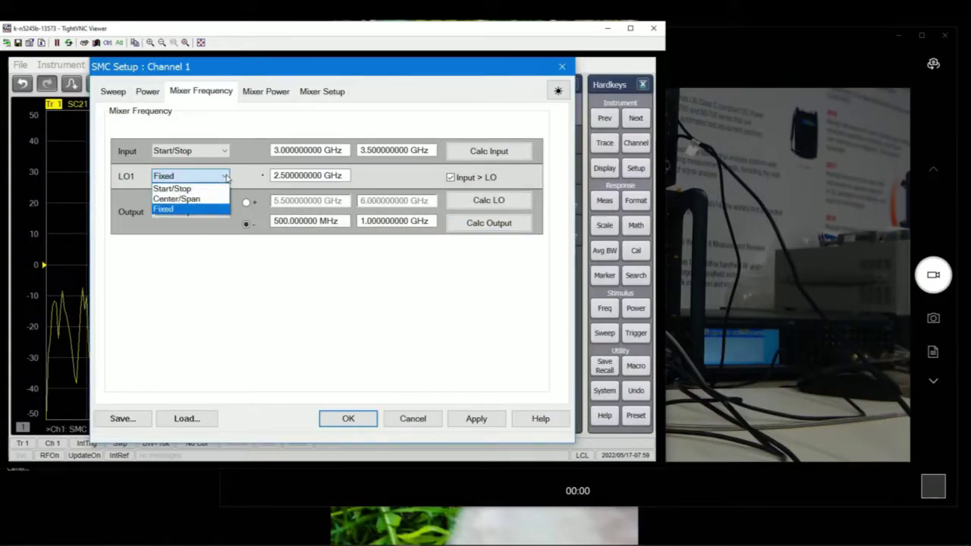
{"action": "left_click", "coordinate": [226, 177]}
{"action": "left_click", "coordinate": [214, 212]}
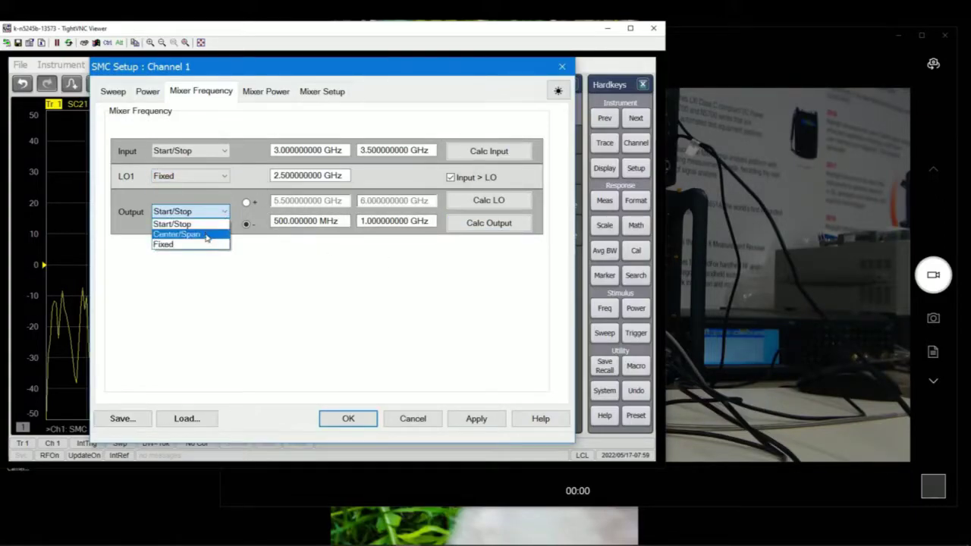
{"action": "left_click", "coordinate": [205, 244]}
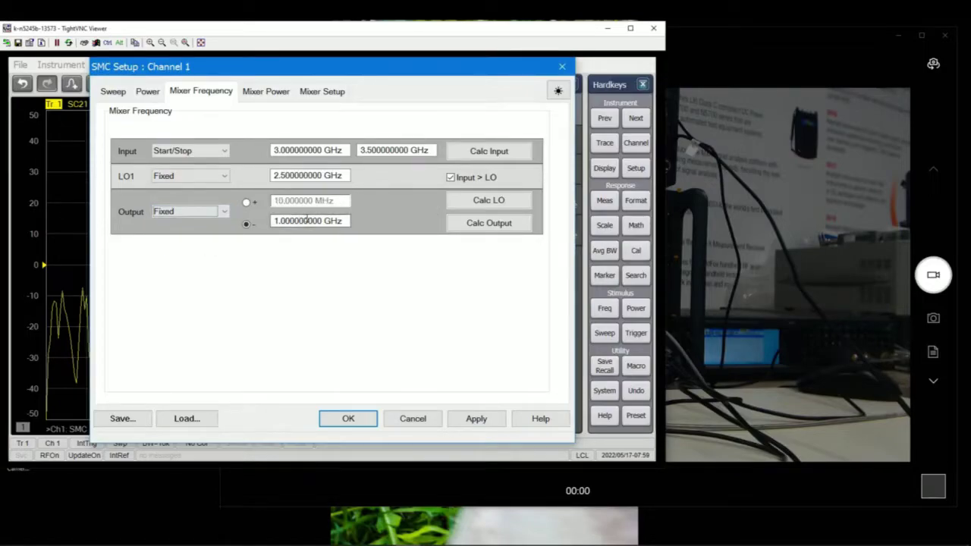
{"action": "type", "text": "60M"}
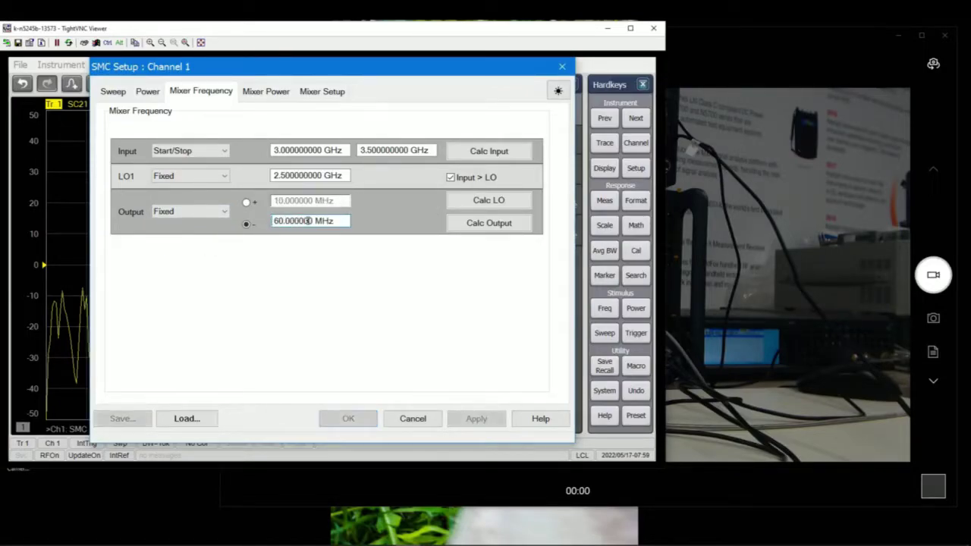
{"action": "left_click", "coordinate": [475, 204]}
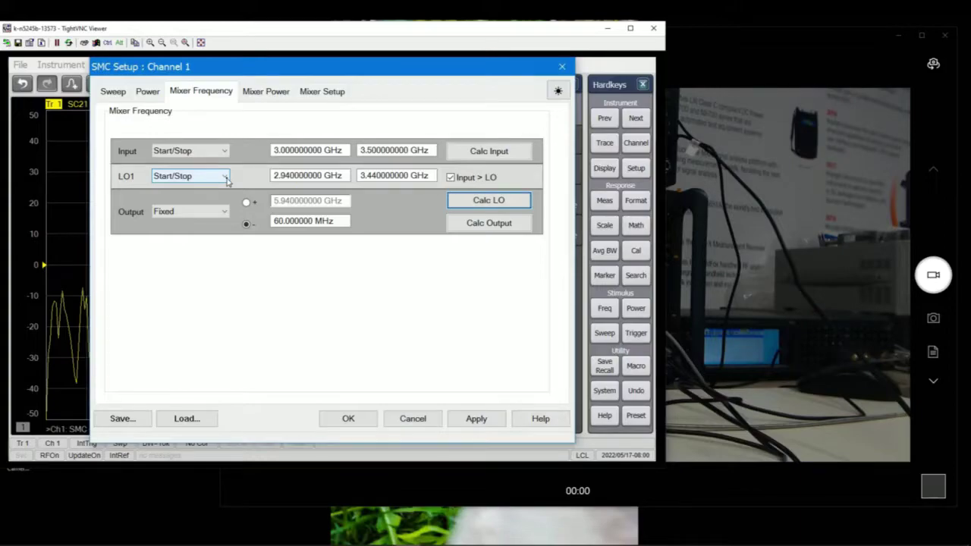
Step: Restore the mixer to a fixed 2.5 GHz LO1 with a start/stop output range of 500 MHz to 1 GHz and apply it
{"action": "left_click", "coordinate": [214, 212]}
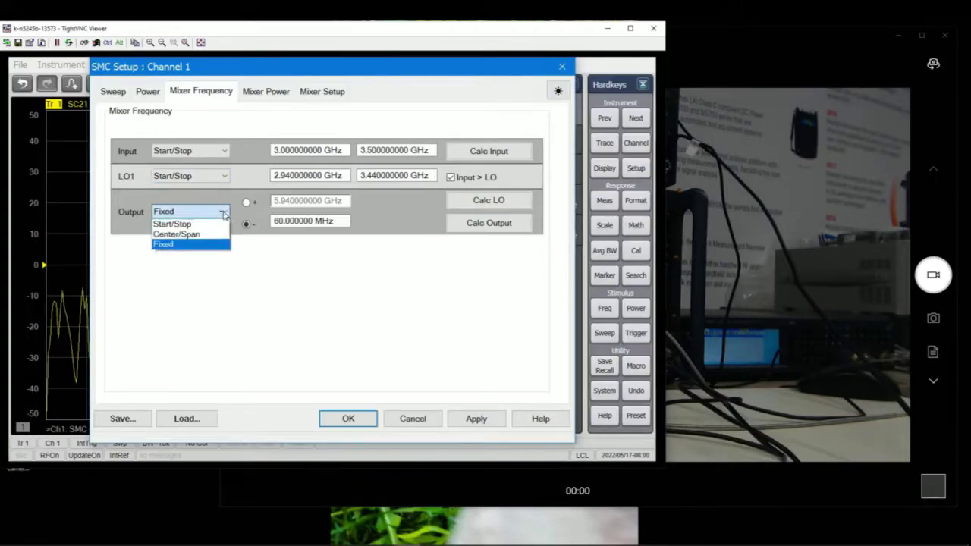
{"action": "left_click", "coordinate": [216, 223]}
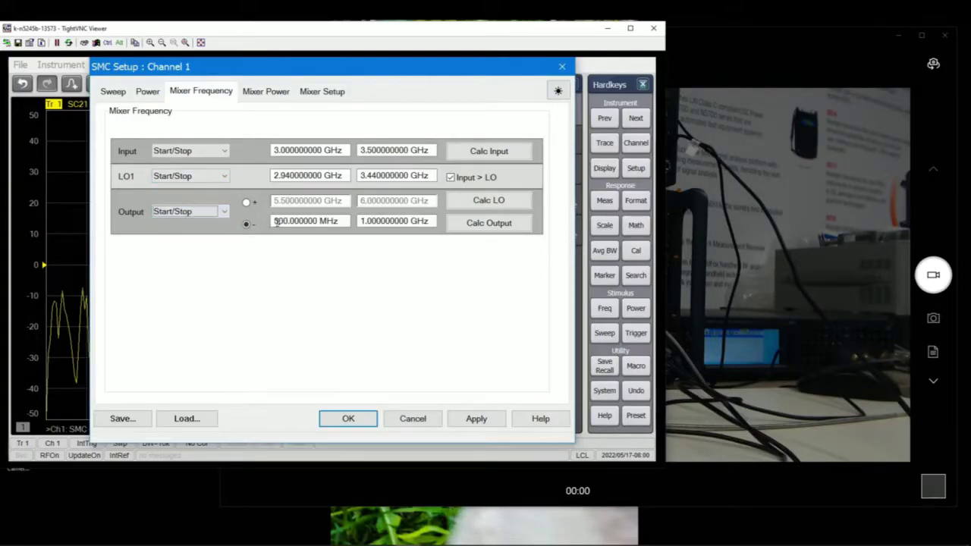
{"action": "left_click", "coordinate": [494, 201]}
{"action": "left_click", "coordinate": [220, 176]}
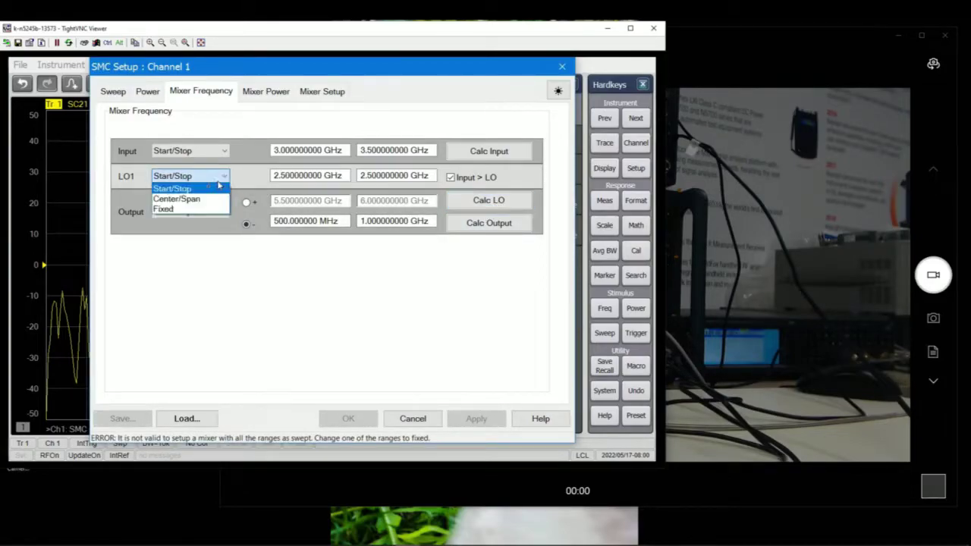
{"action": "left_click", "coordinate": [164, 209]}
{"action": "left_click", "coordinate": [488, 200]}
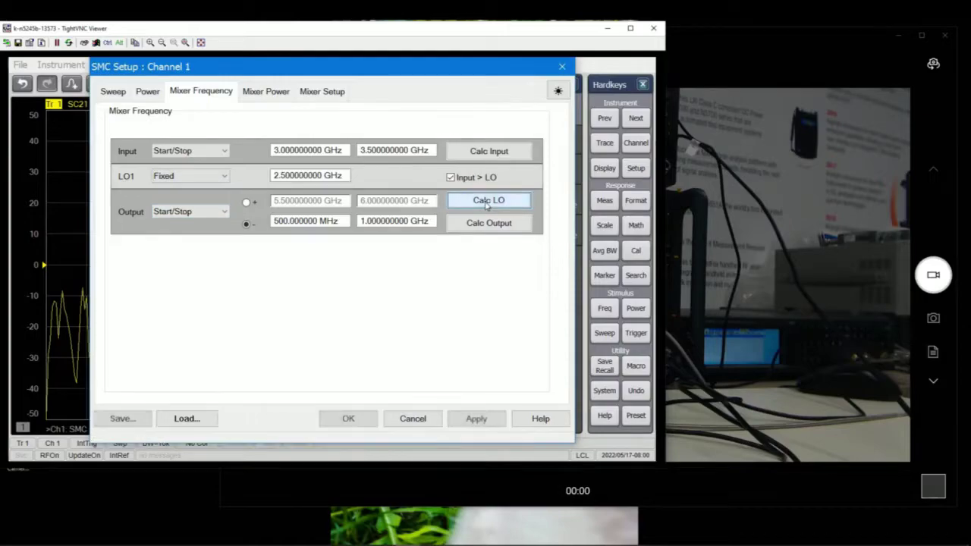
{"action": "left_click", "coordinate": [466, 418]}
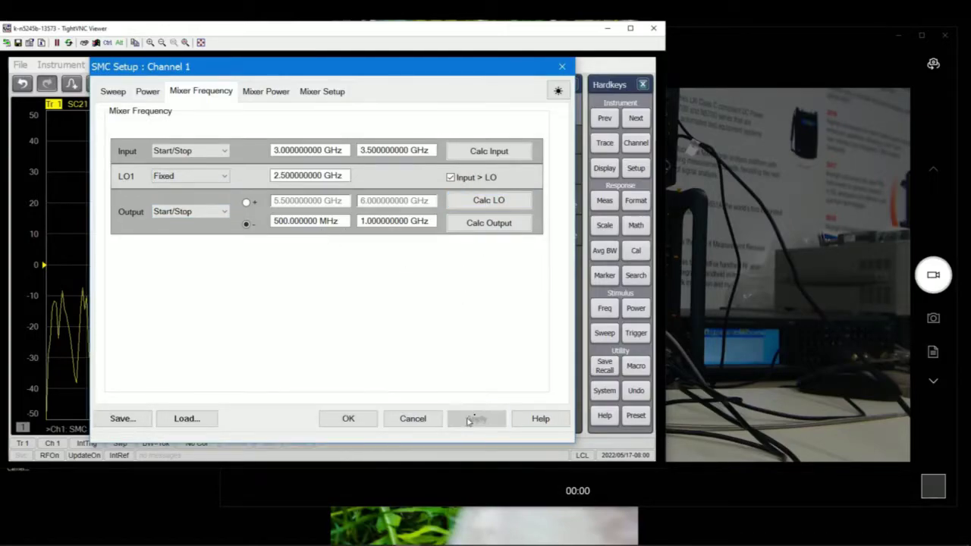
Step: Review the port power settings, set the sweep's IF bandwidth to 1 kHz, and apply and close the SMC setup
{"action": "left_click", "coordinate": [147, 92]}
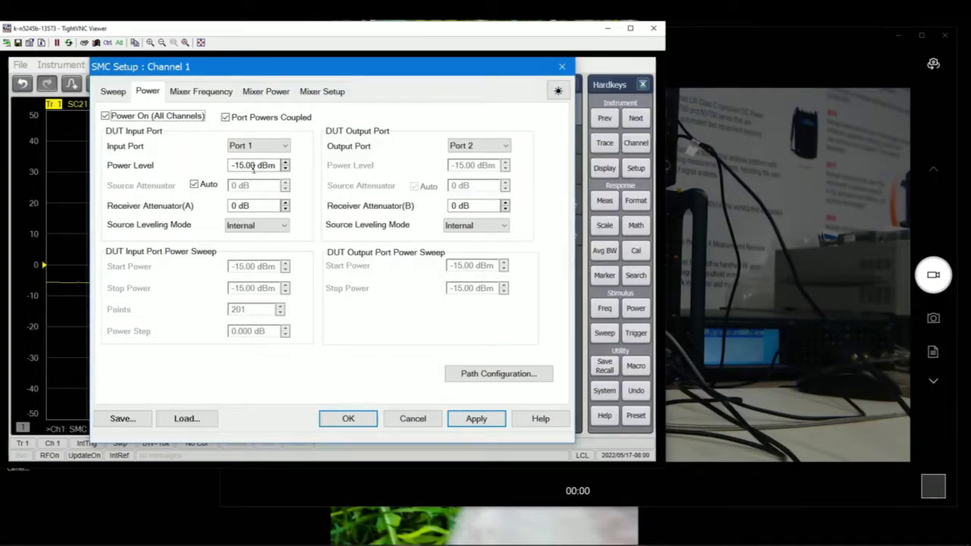
{"action": "left_click", "coordinate": [118, 95]}
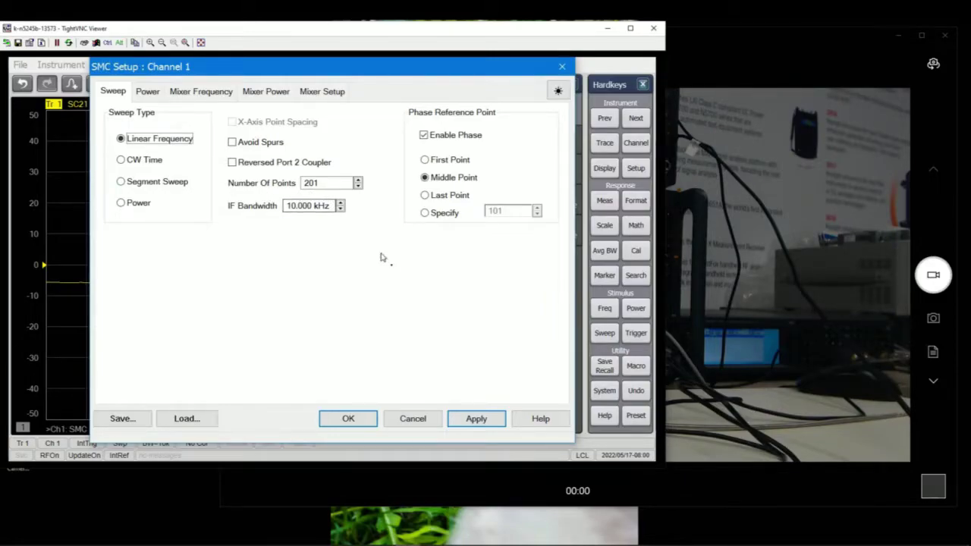
{"action": "left_click", "coordinate": [340, 210]}
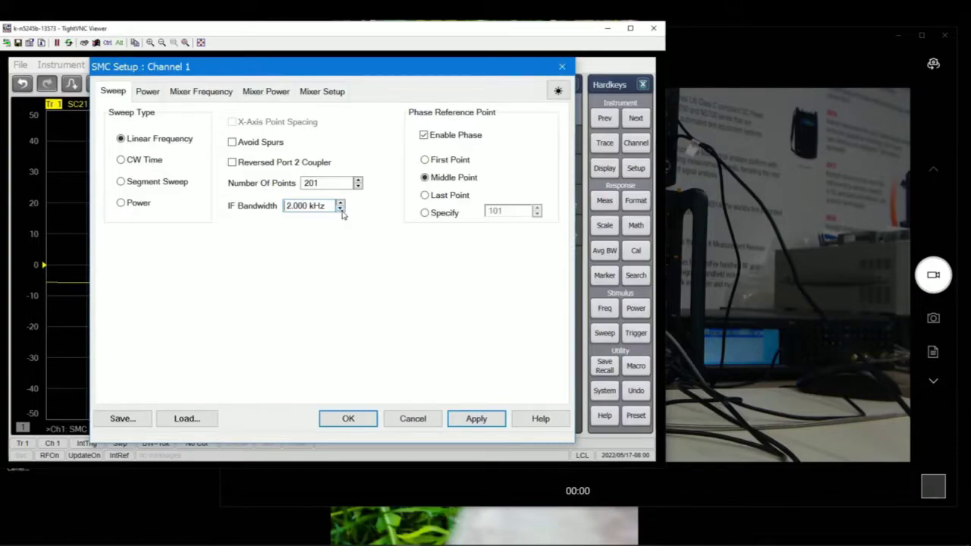
{"action": "left_click", "coordinate": [484, 419]}
{"action": "left_click", "coordinate": [347, 418]}
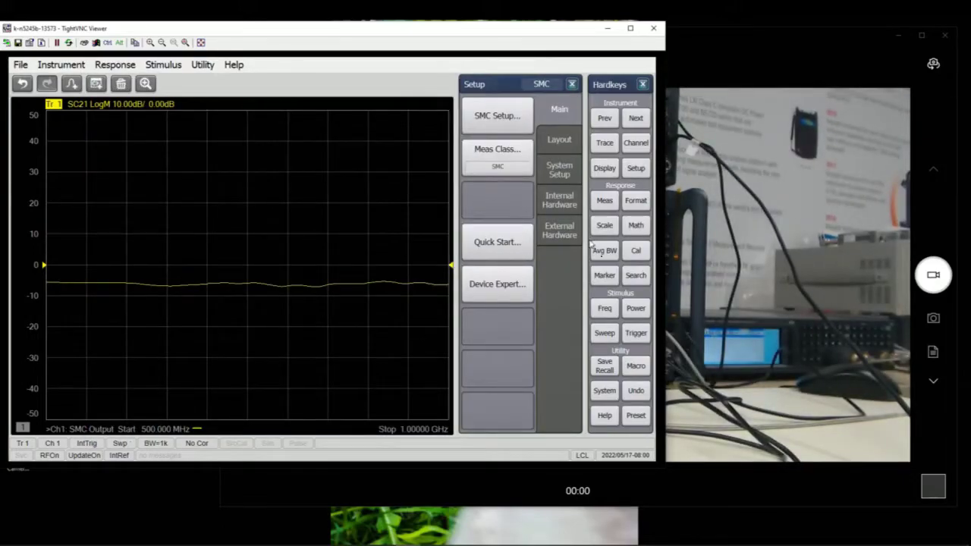
Step: Place three markers on the SC21 trace at 750 MHz, about 930.7 MHz and about 578.1 MHz
{"action": "left_click", "coordinate": [605, 276]}
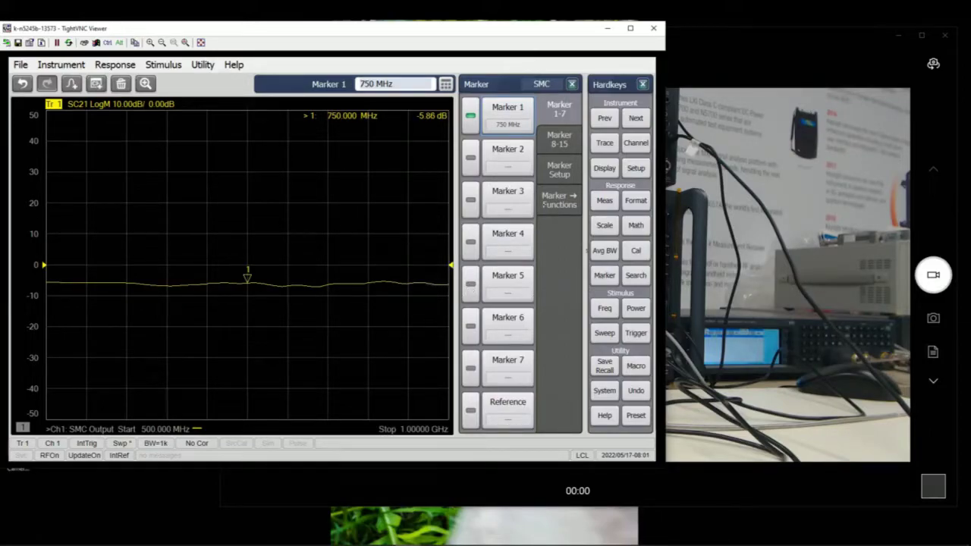
{"action": "left_click", "coordinate": [493, 163]}
{"action": "mouse_move", "coordinate": [247, 282]}
{"action": "left_mouse_down"}
{"action": "mouse_move", "coordinate": [392, 280]}
{"action": "mouse_move", "coordinate": [109, 277]}
{"action": "left_mouse_up"}
{"action": "left_click", "coordinate": [472, 212]}
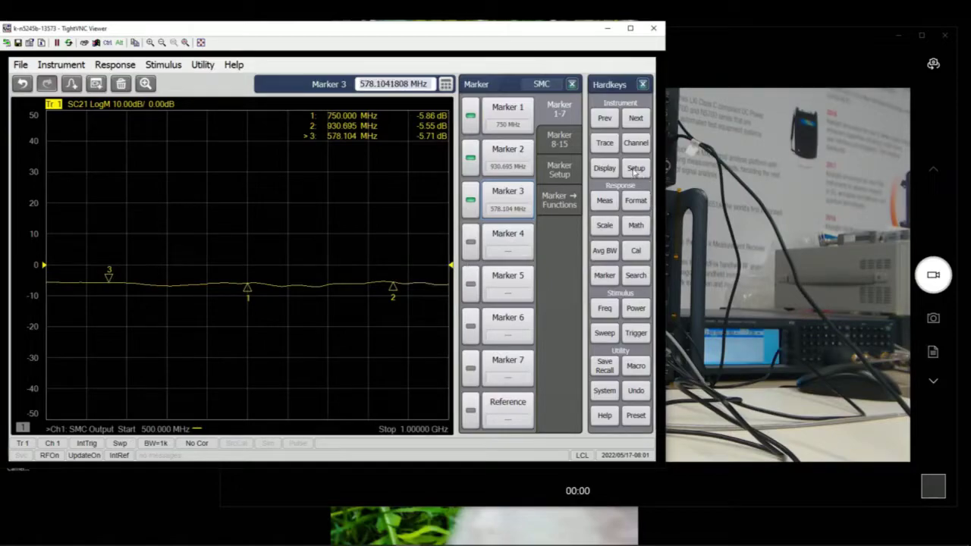
Step: Add trace 2 with the SC21 measurement and set its format to Delay
{"action": "left_click", "coordinate": [594, 145]}
{"action": "left_click", "coordinate": [471, 160]}
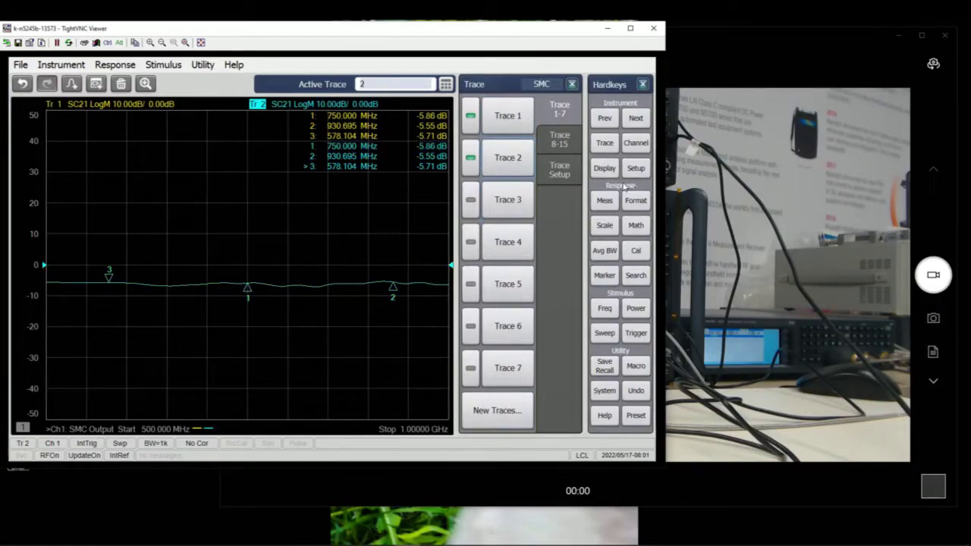
{"action": "left_click", "coordinate": [602, 203]}
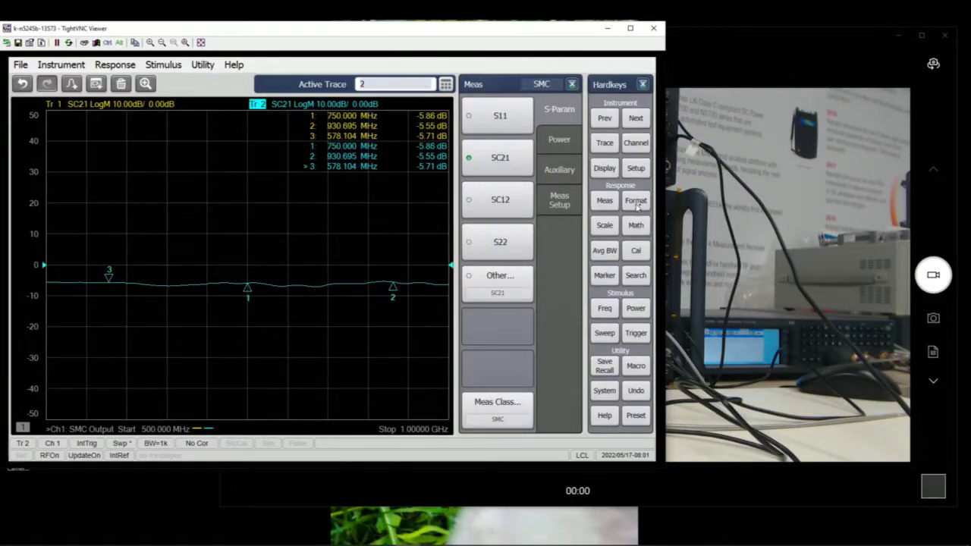
{"action": "left_click", "coordinate": [635, 202]}
{"action": "left_click", "coordinate": [492, 211]}
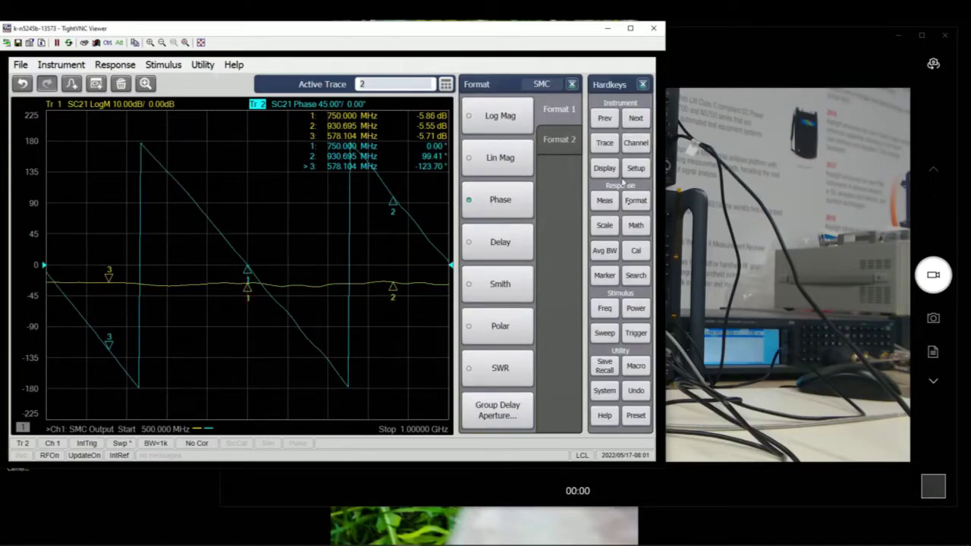
{"action": "left_click", "coordinate": [505, 244]}
Step: Add trace 3 with the SC21 measurement and set its format to Phase
{"action": "left_click", "coordinate": [604, 143]}
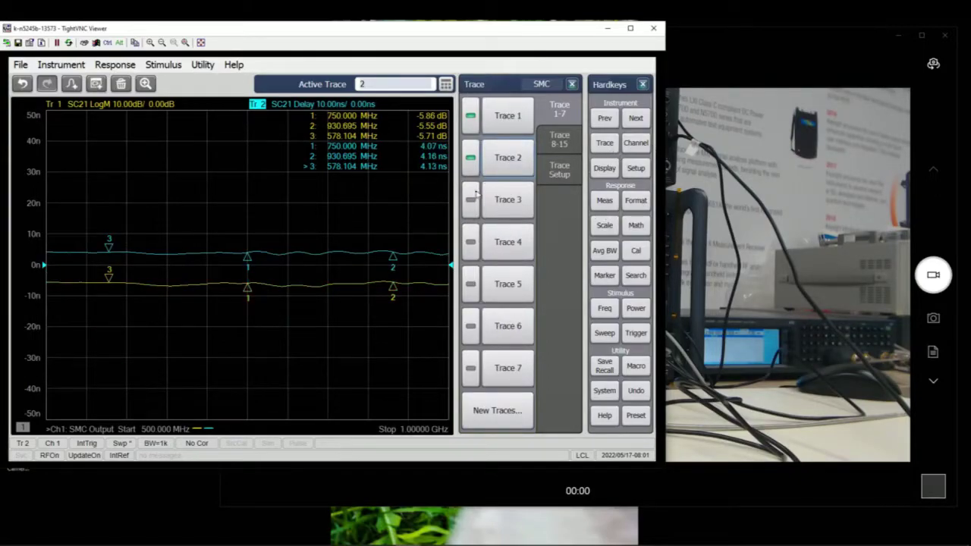
{"action": "left_click", "coordinate": [471, 199]}
{"action": "left_click", "coordinate": [637, 204]}
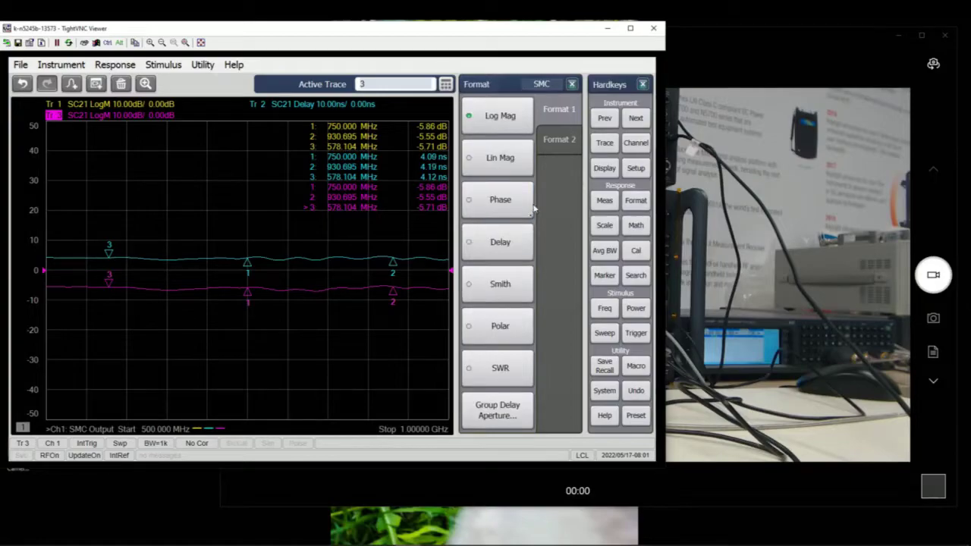
{"action": "left_click", "coordinate": [507, 209]}
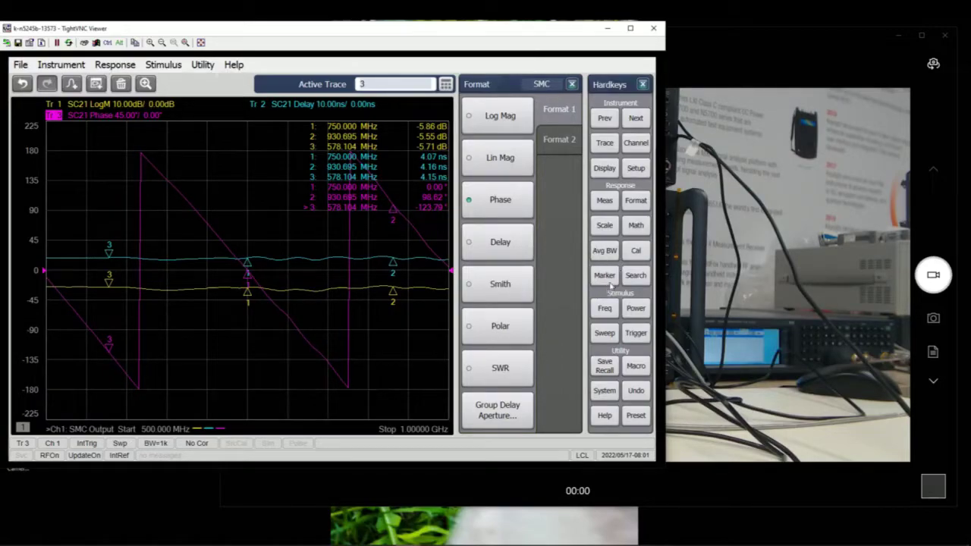
Step: Check the hardware connections in the camera view and open the analyzer's other calibration options
{"action": "left_click", "coordinate": [637, 255]}
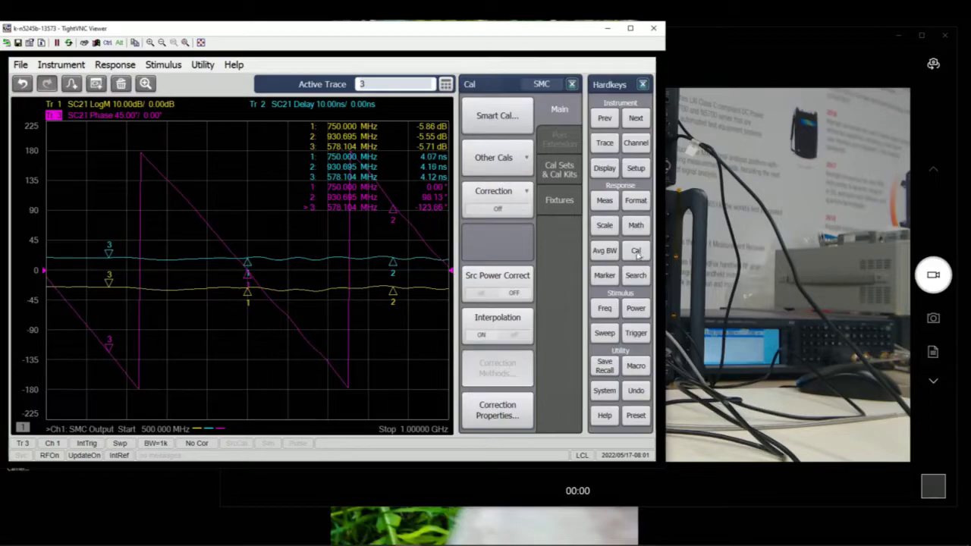
{"action": "left_click", "coordinate": [742, 65]}
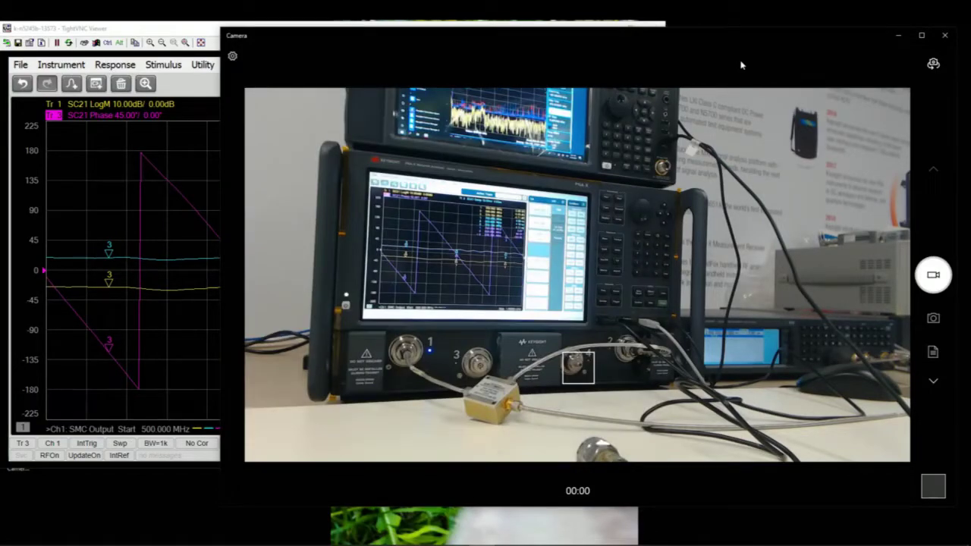
{"action": "left_click", "coordinate": [176, 35]}
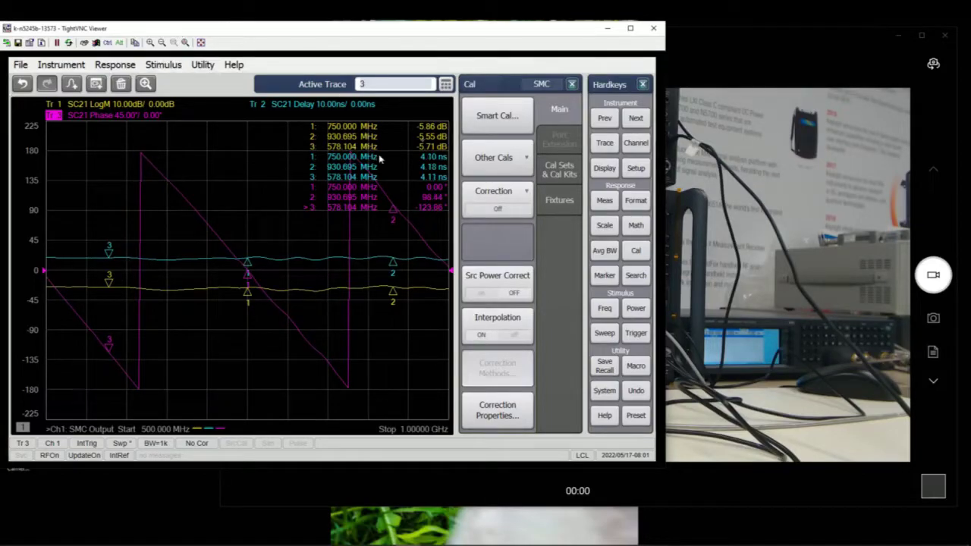
{"action": "left_click", "coordinate": [492, 155]}
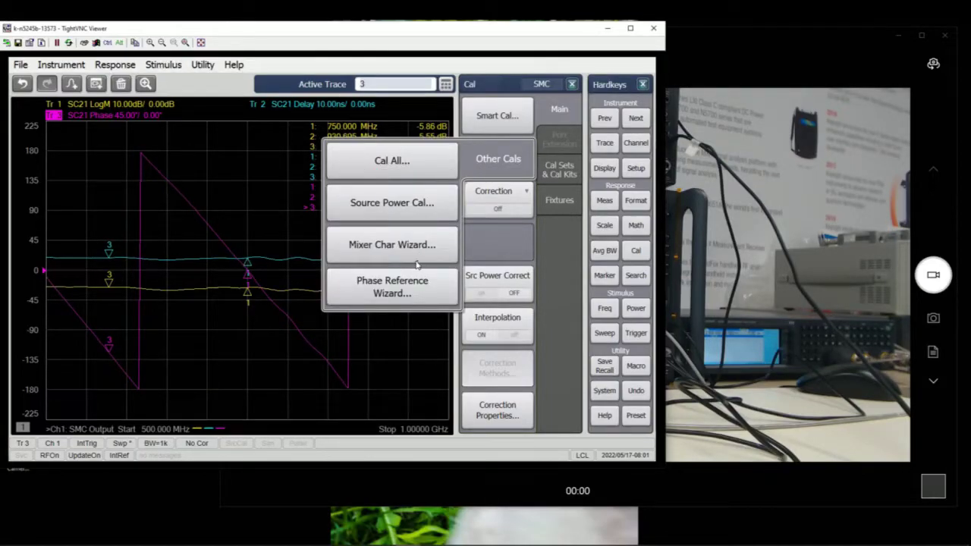